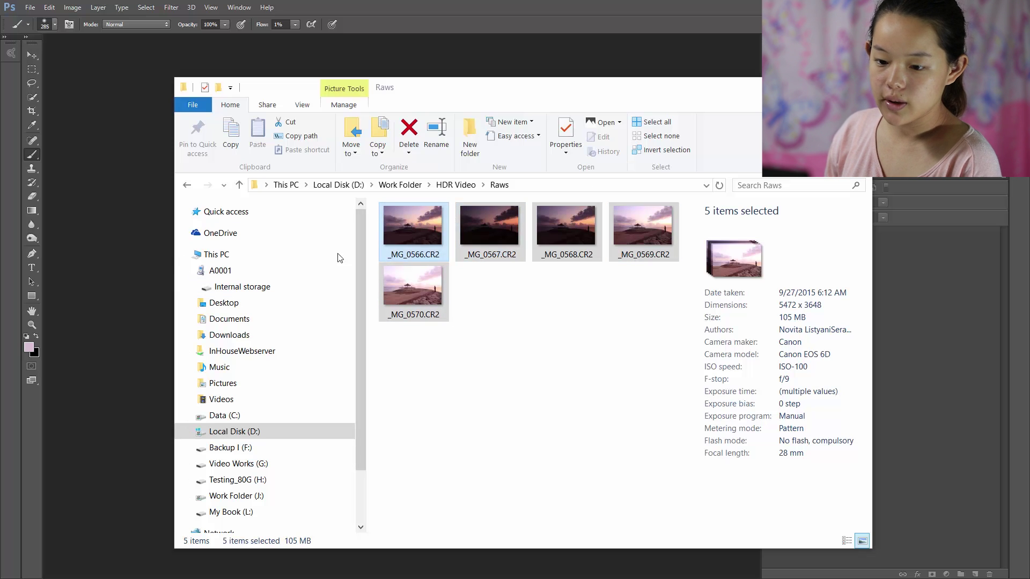
Step: Drag the five bracketed CR2 exposures into Camera Raw and select all of them
{"action": "left_click_drag", "start_coordinate": [412, 231], "coordinate": [130, 259]}
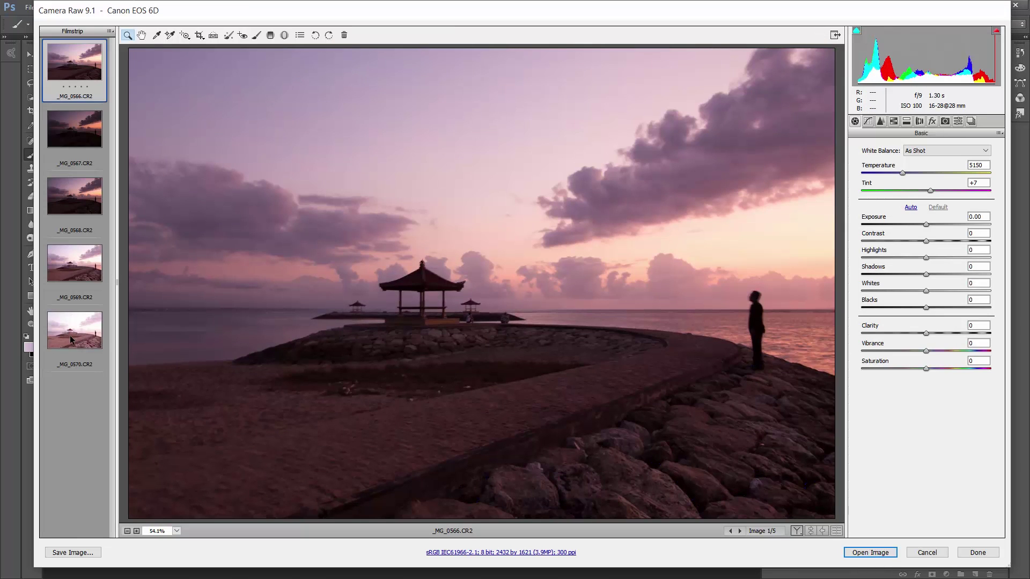
{"action": "key", "text": "ctrl+a"}
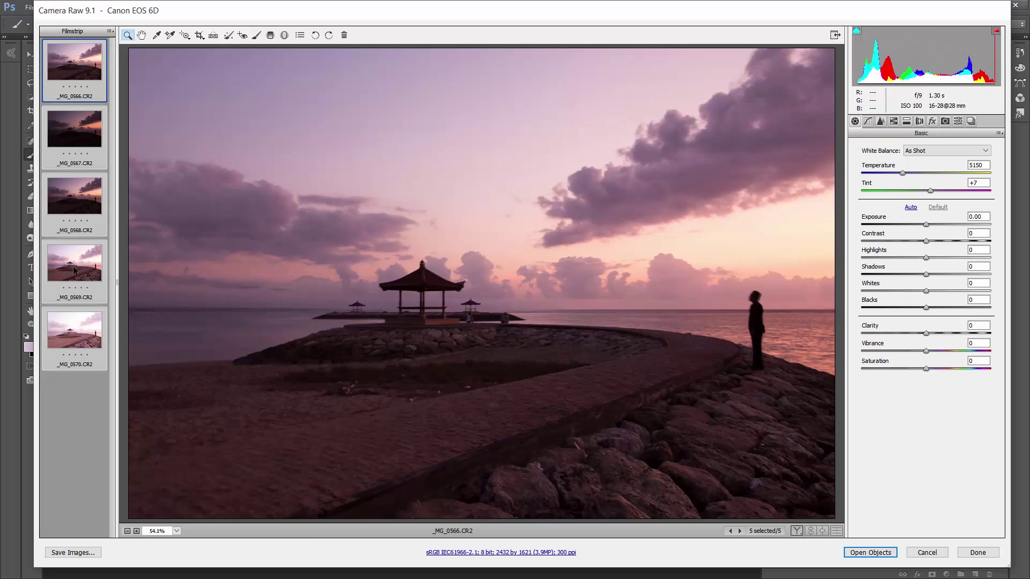
Step: Merge the five selected exposures to HDR with High deghosting, checking the deghost overlay first
{"action": "right_click", "coordinate": [75, 89]}
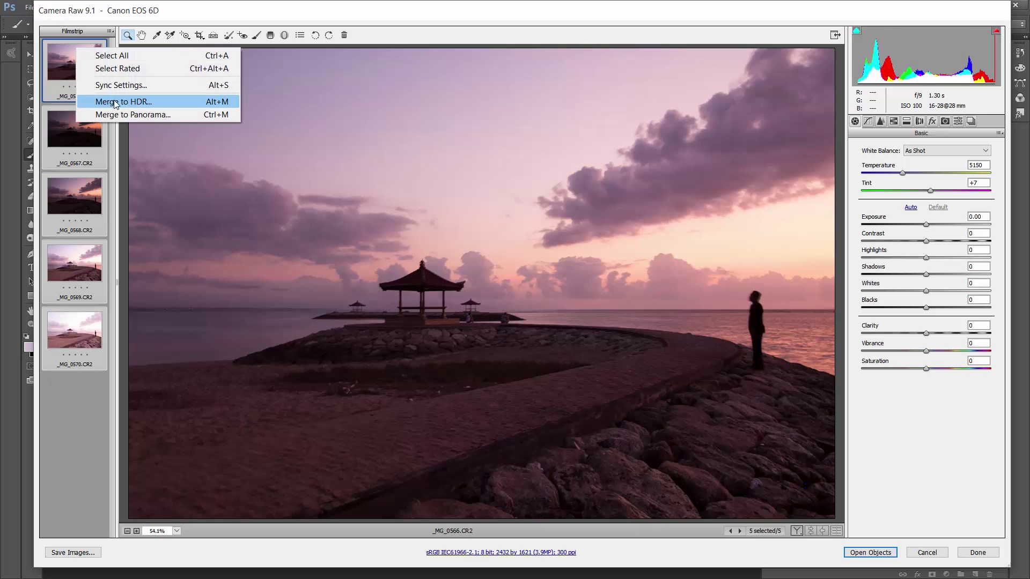
{"action": "left_click", "coordinate": [160, 104]}
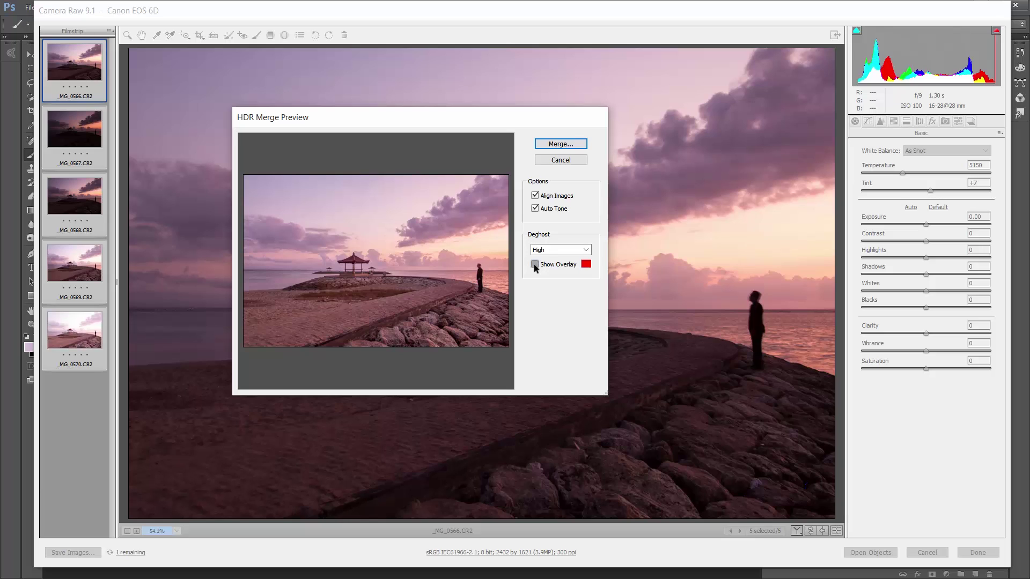
{"action": "left_click", "coordinate": [534, 264]}
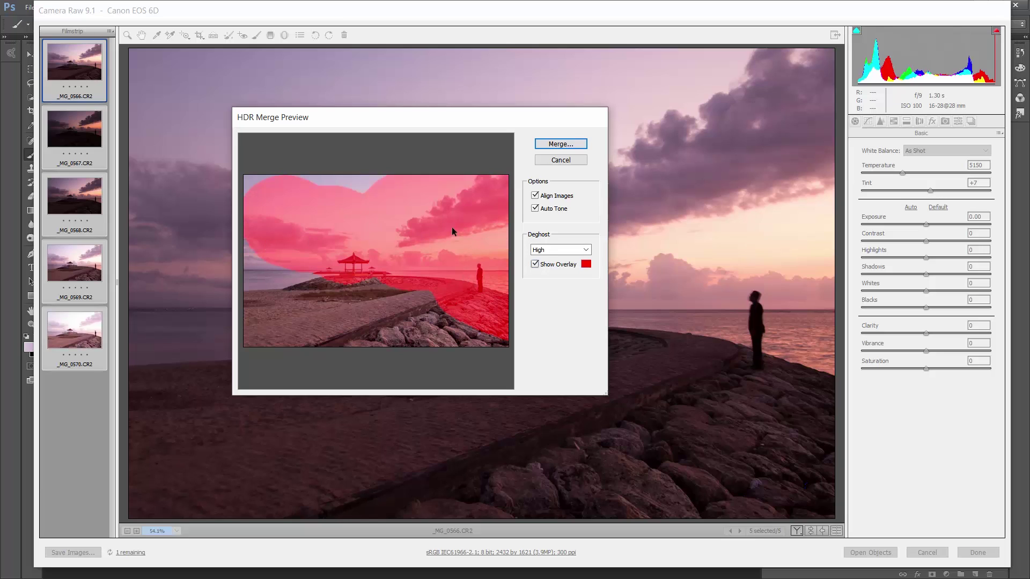
{"action": "left_click", "coordinate": [535, 264]}
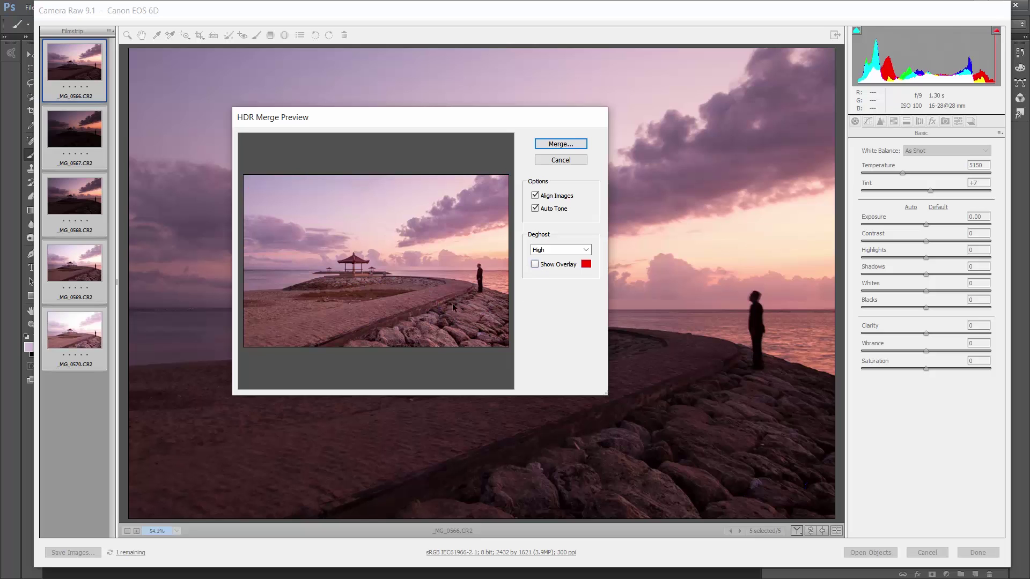
{"action": "left_click", "coordinate": [558, 150]}
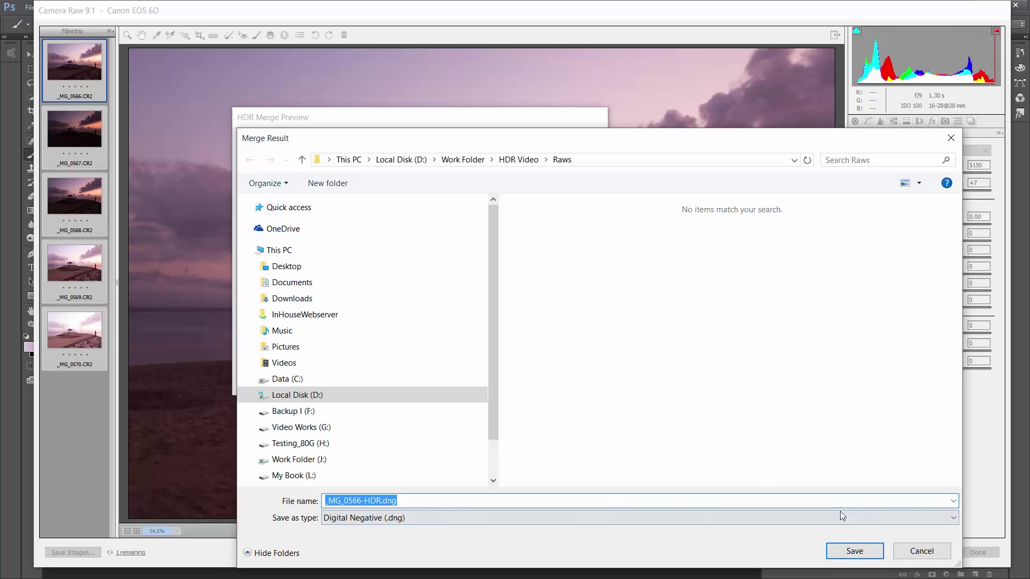
Step: Save the merge result as _MG_0566-HDR.dng in the Raws folder
{"action": "left_click", "coordinate": [863, 553]}
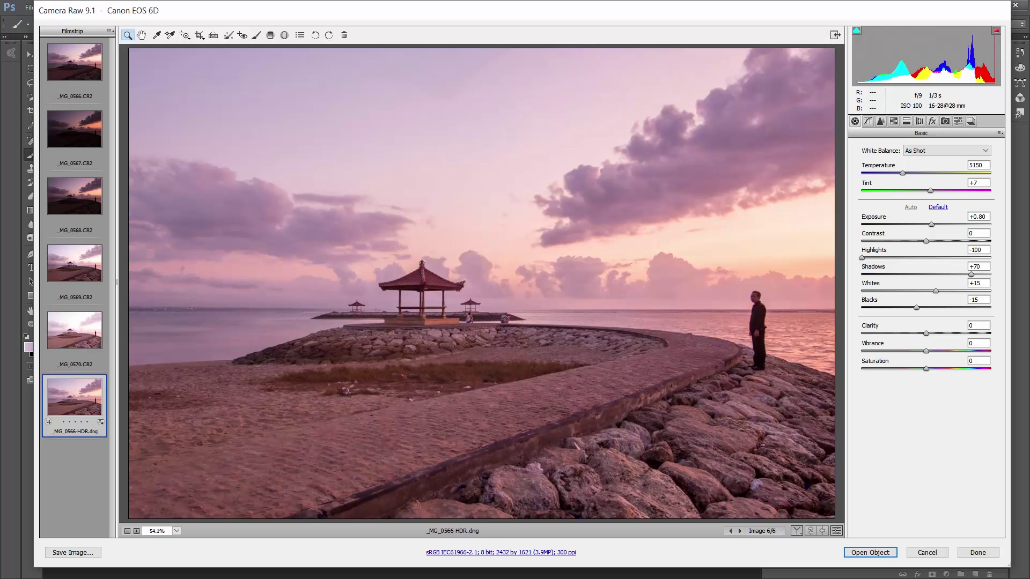
Step: Zoom in on the standing man and pull Shadows back down to +44
{"action": "key", "text": "Return"}
{"action": "left_click", "coordinate": [761, 316]}
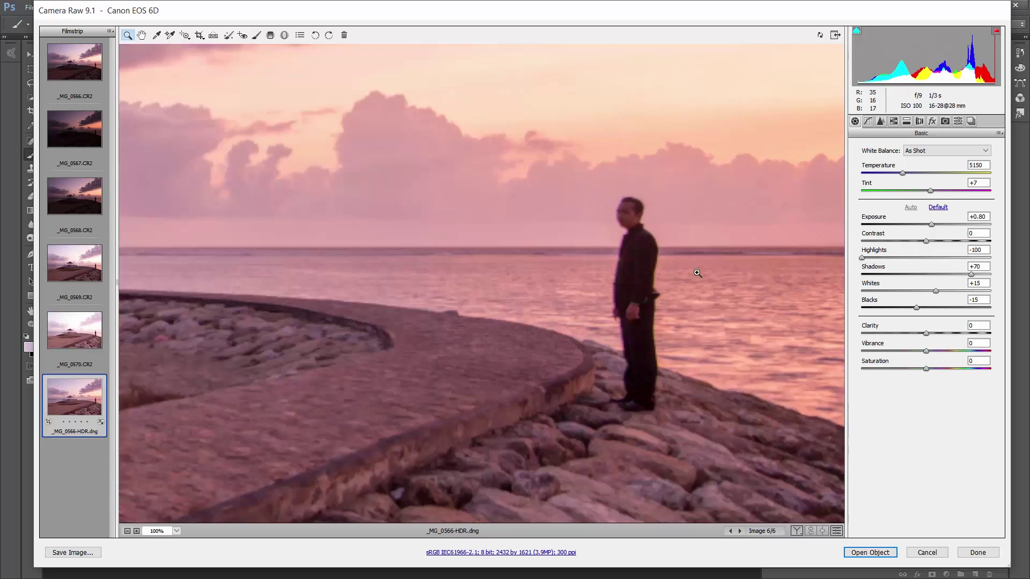
{"action": "left_click", "coordinate": [698, 274]}
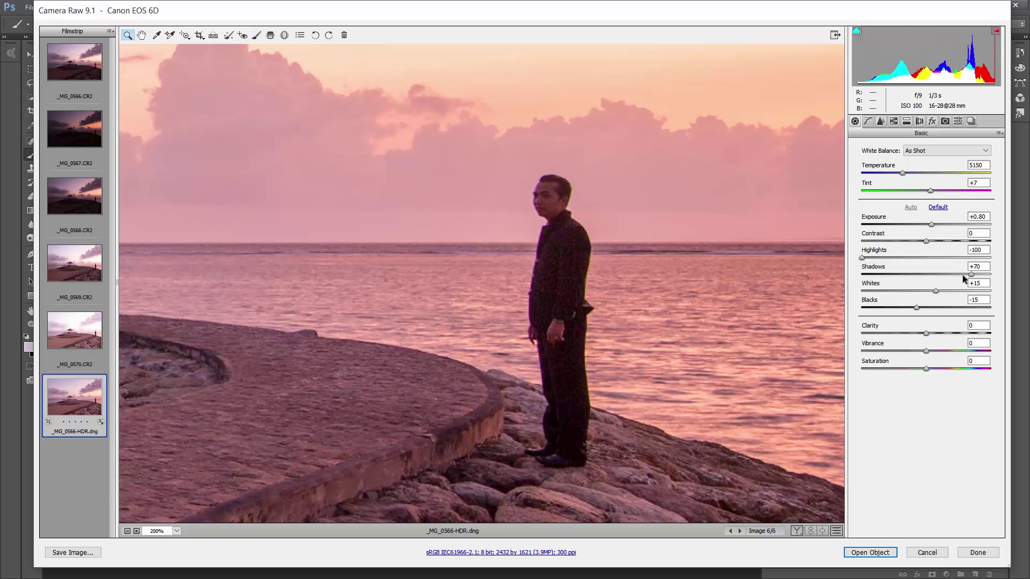
{"action": "left_click_drag", "start_coordinate": [973, 276], "coordinate": [951, 276]}
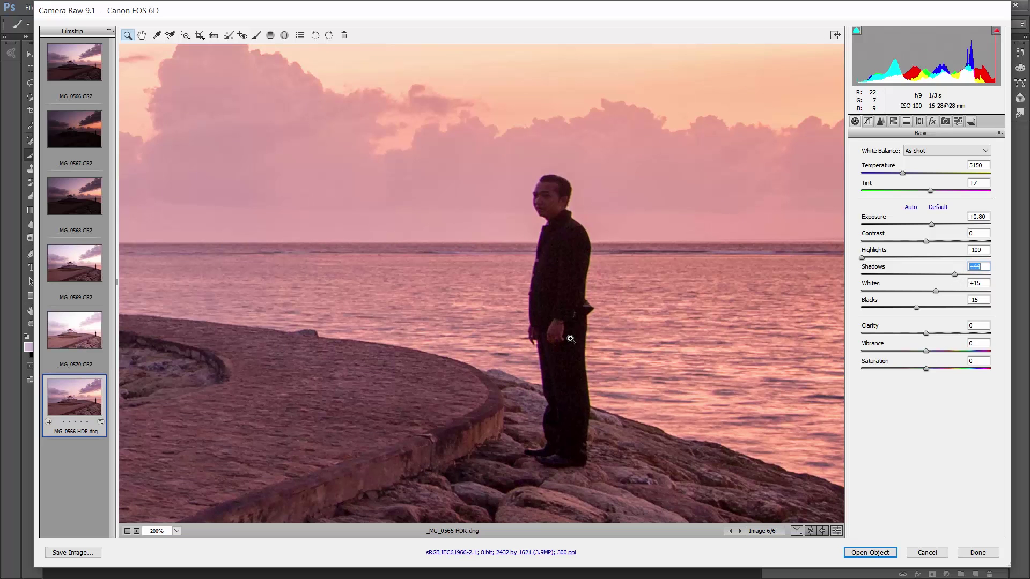
{"action": "key", "text": "ctrl+0"}
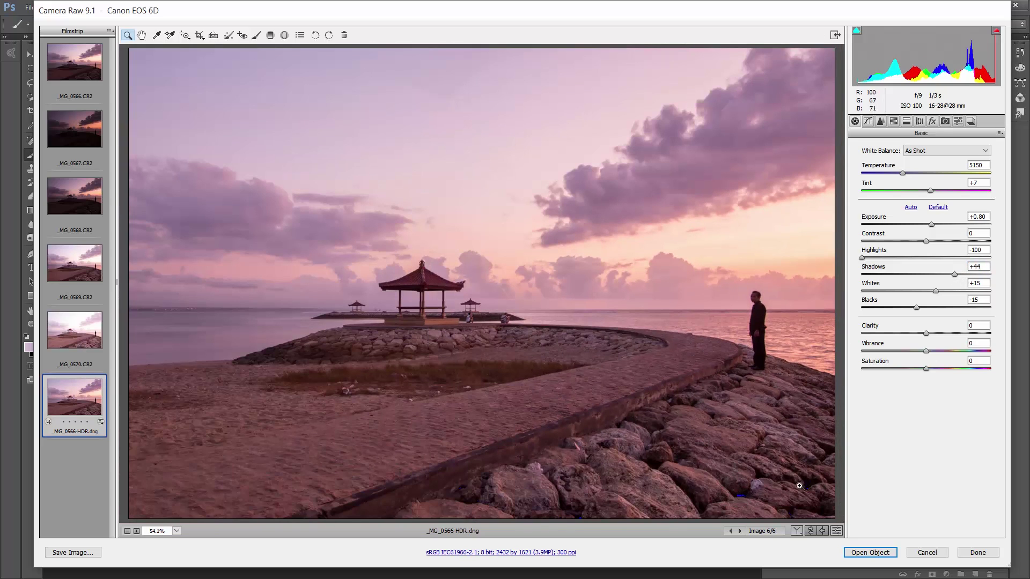
Step: Check the lower-right rocks up close and lift Blacks to +1
{"action": "left_click", "coordinate": [755, 505]}
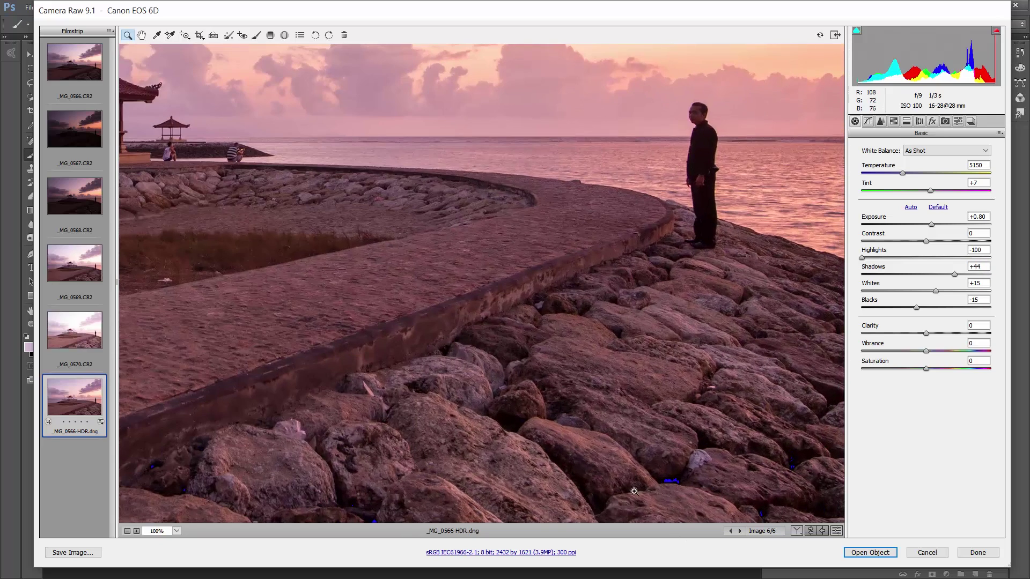
{"action": "left_click", "coordinate": [666, 484]}
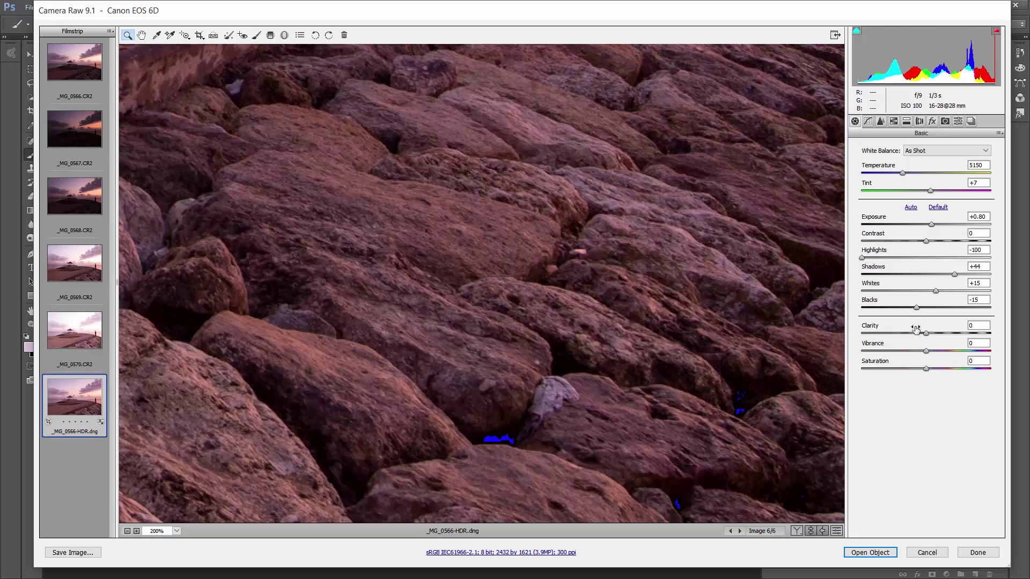
{"action": "left_click_drag", "start_coordinate": [914, 311], "coordinate": [921, 312]}
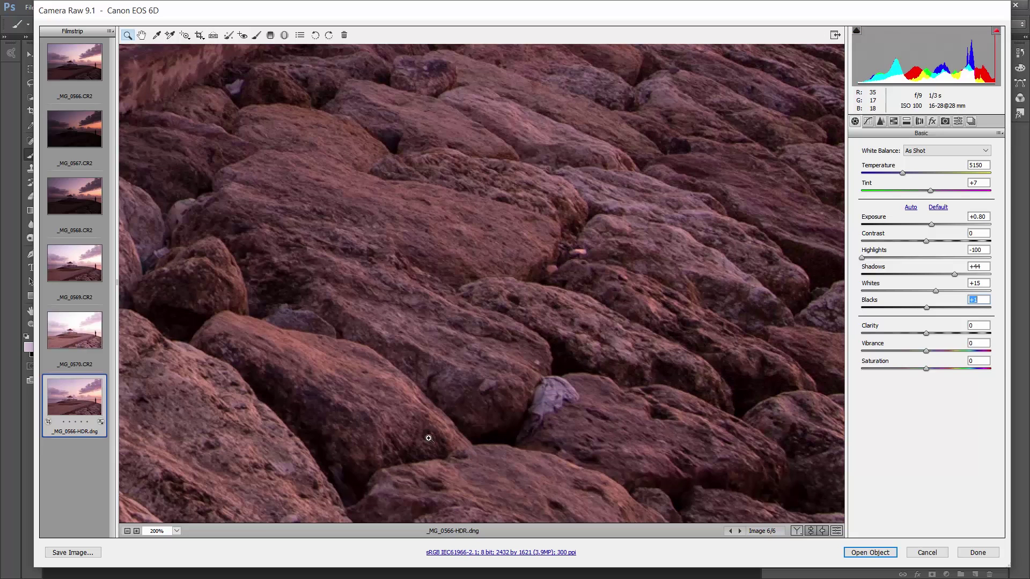
{"action": "key", "text": "ctrl+0"}
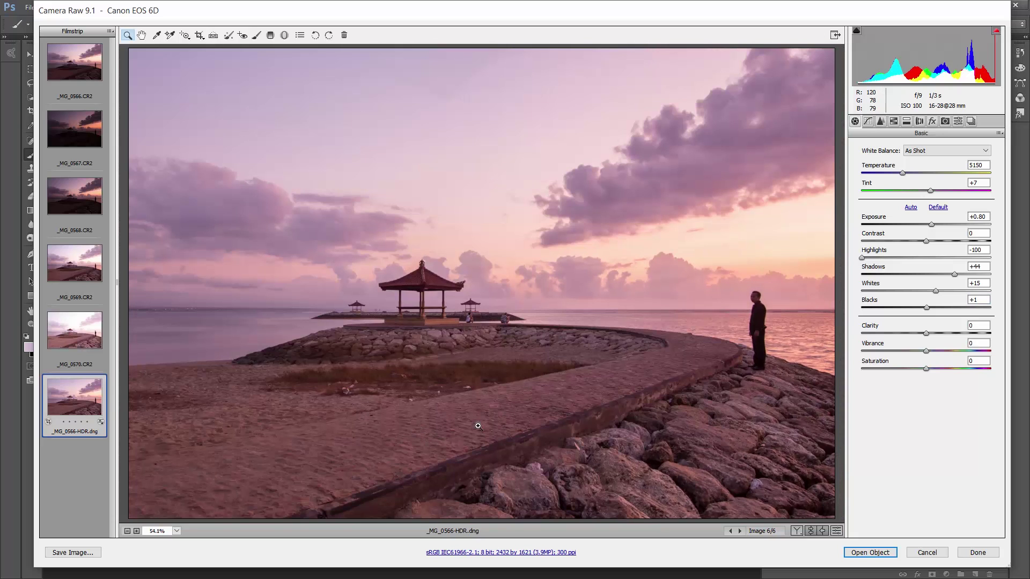
Step: Raise Vibrance to +28, nudge Saturation up, and open the HDR in Photoshop
{"action": "left_click_drag", "start_coordinate": [926, 351], "coordinate": [945, 352]}
{"action": "left_click_drag", "start_coordinate": [926, 367], "coordinate": [932, 367]}
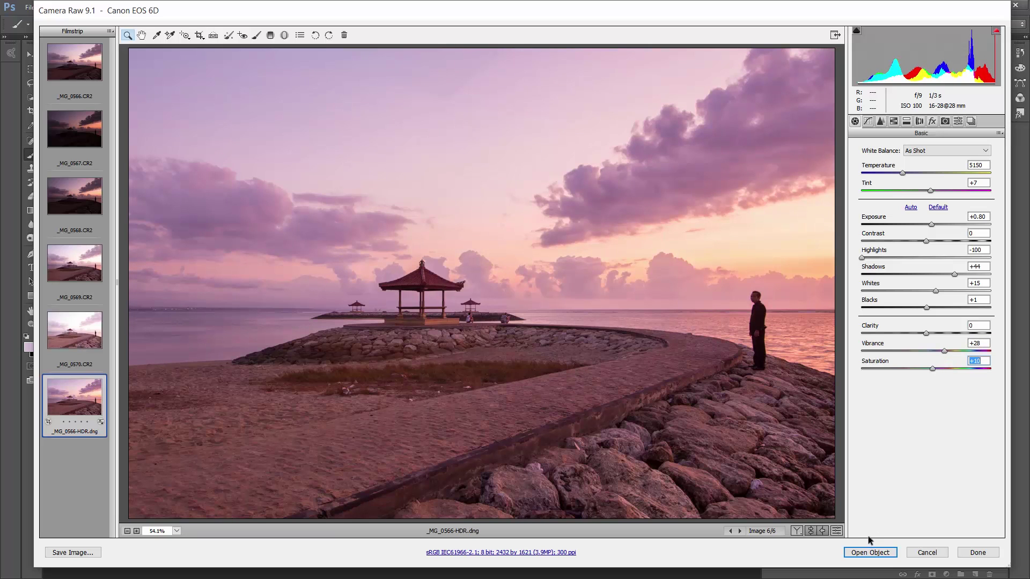
{"action": "left_click", "coordinate": [878, 552]}
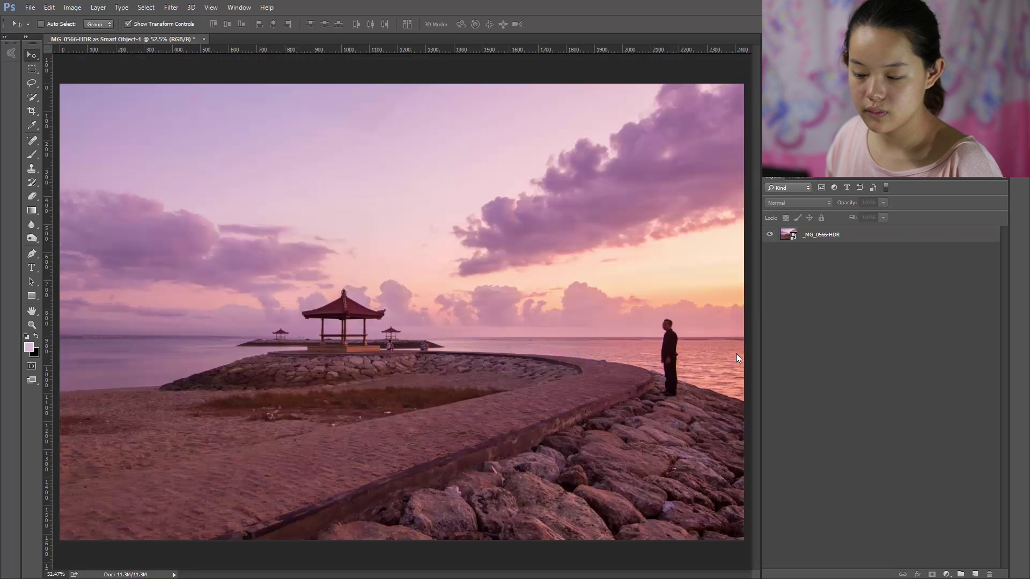
Step: Duplicate the _MG_0566-HDR smart object layer, rasterize the copy and rename it Base
{"action": "left_click", "coordinate": [822, 239]}
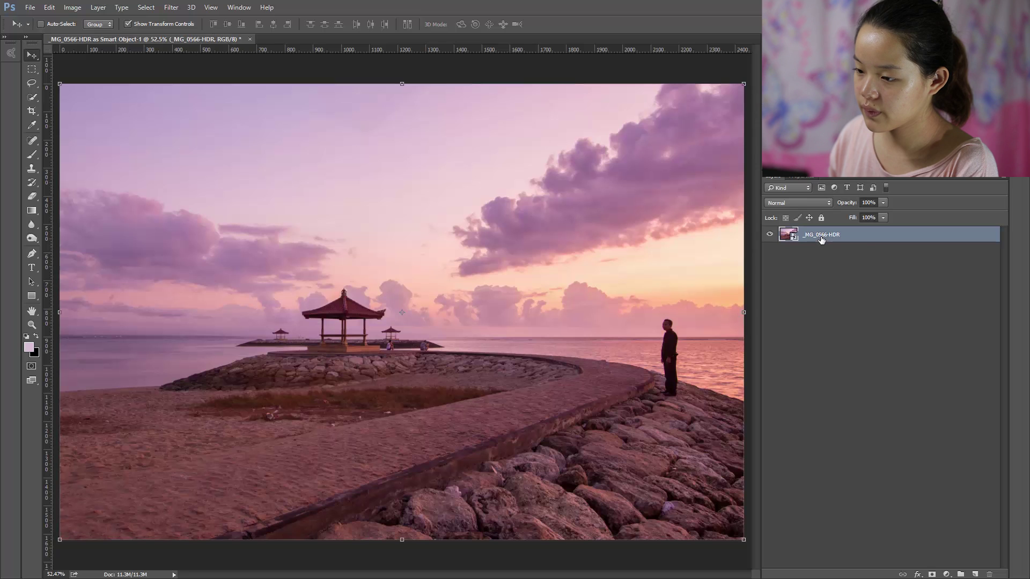
{"action": "key", "text": "ctrl+j"}
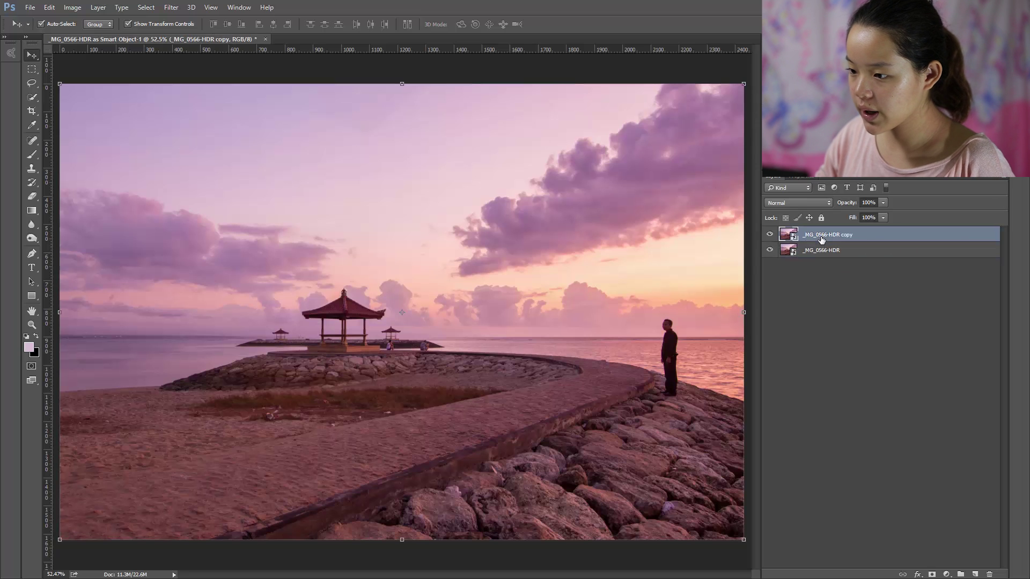
{"action": "right_click", "coordinate": [822, 236]}
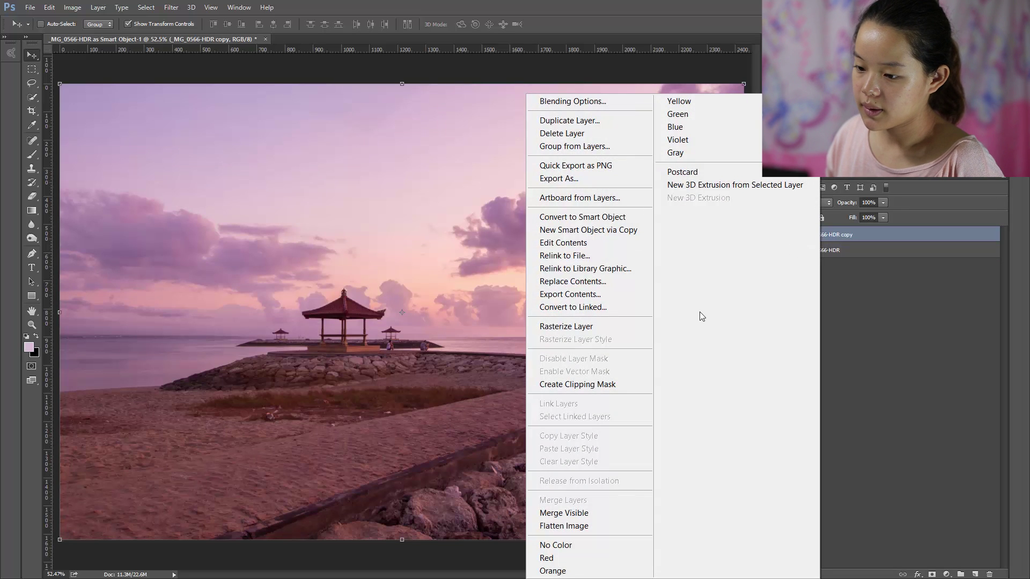
{"action": "left_click", "coordinate": [633, 326]}
{"action": "double_click", "coordinate": [828, 236]}
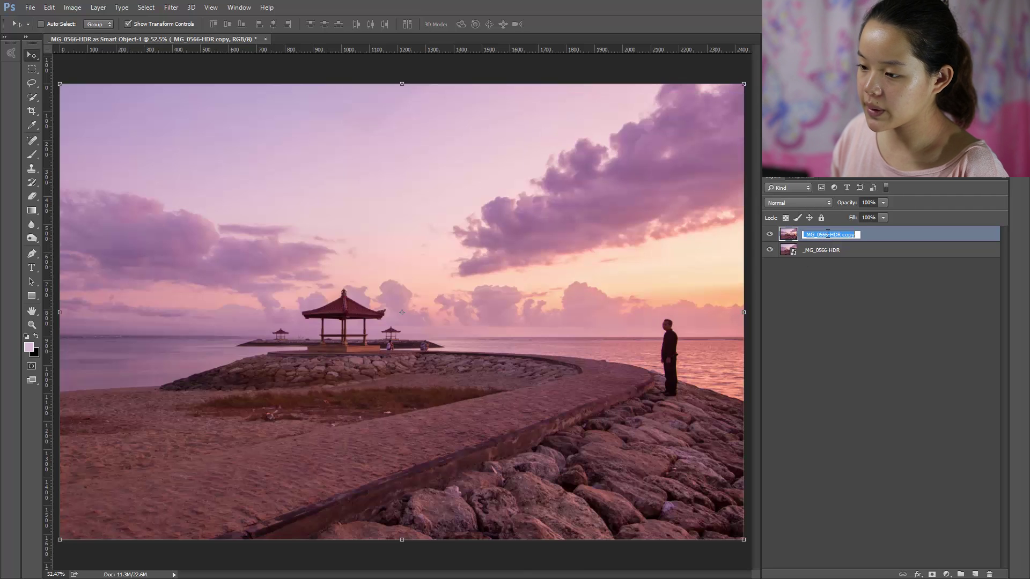
{"action": "type", "text": "Base"}
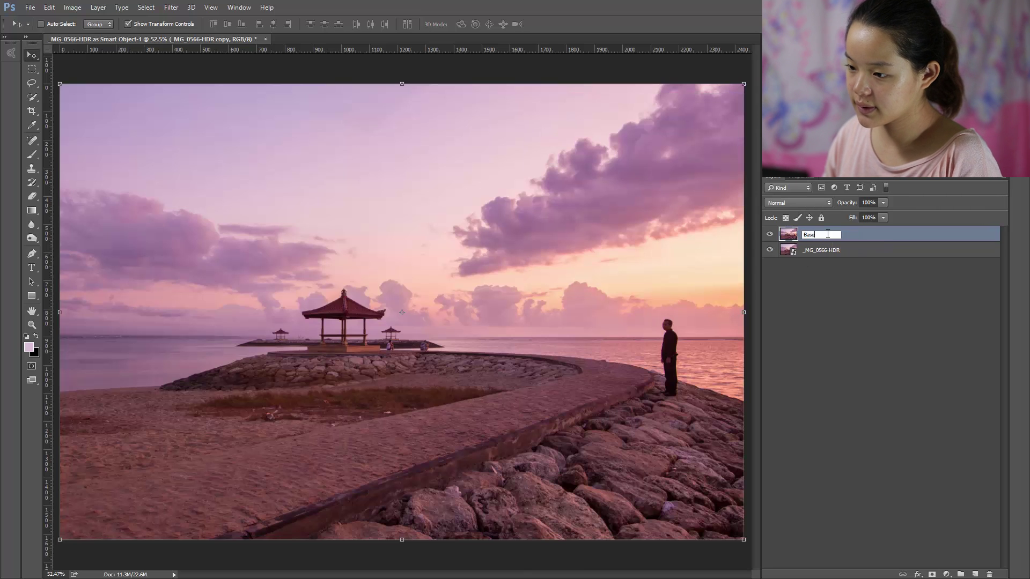
{"action": "key", "text": "Return"}
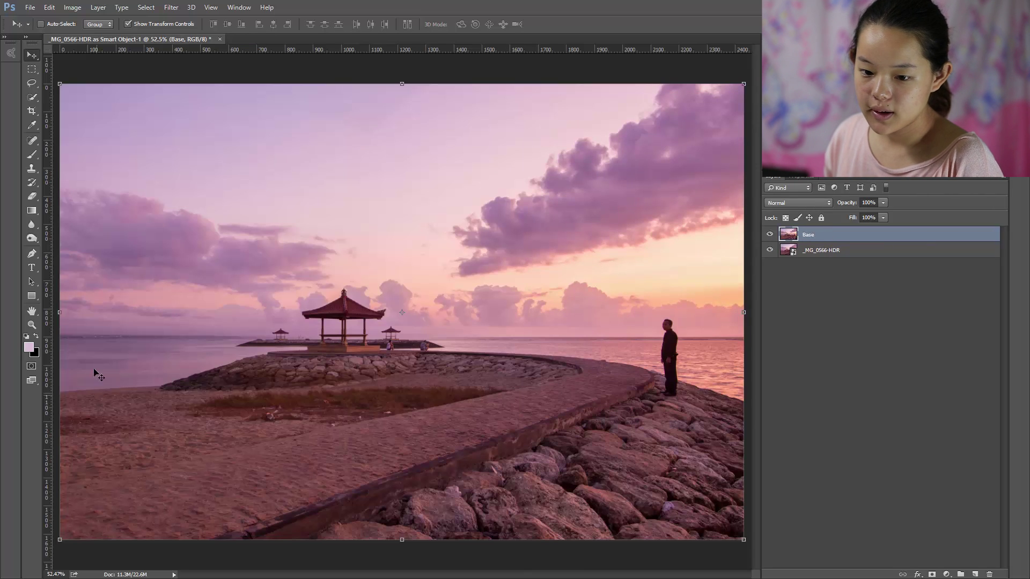
{"action": "left_click", "coordinate": [32, 324]}
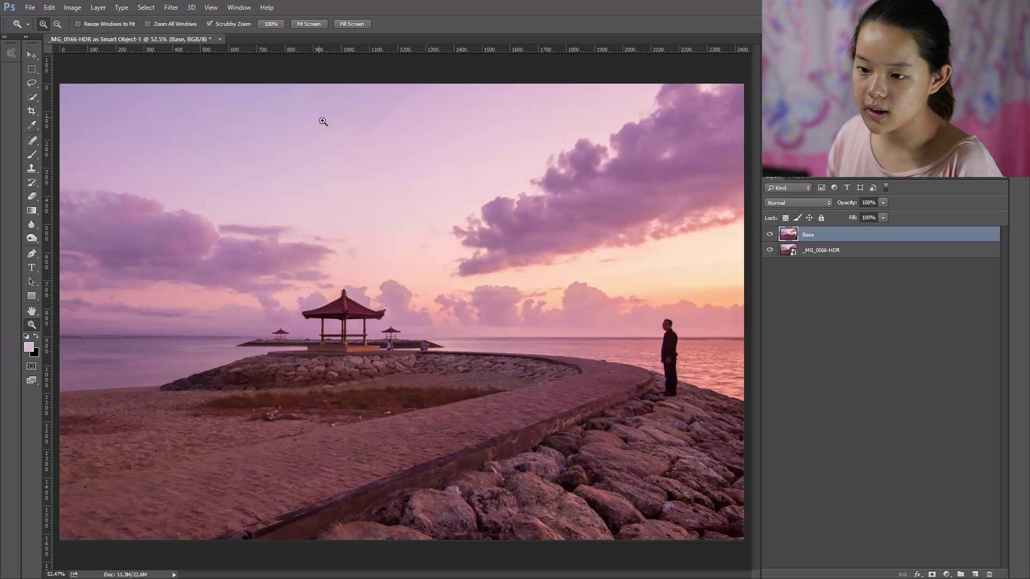
Step: At 100% zoom, lasso a patch of upper sky and apply a 41.5 px Gaussian Blur
{"action": "left_click_drag", "start_coordinate": [322, 120], "coordinate": [469, 55]}
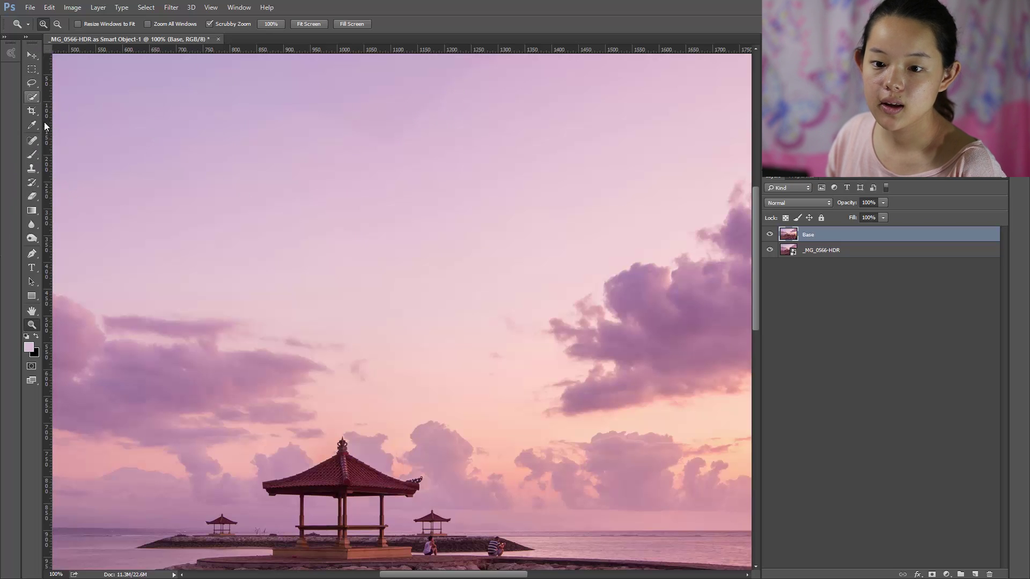
{"action": "left_click", "coordinate": [32, 83]}
{"action": "mouse_move", "coordinate": [371, 144]}
{"action": "left_mouse_down"}
{"action": "mouse_move", "coordinate": [438, 62]}
{"action": "mouse_move", "coordinate": [473, 50]}
{"action": "mouse_move", "coordinate": [488, 71]}
{"action": "mouse_move", "coordinate": [463, 124]}
{"action": "mouse_move", "coordinate": [419, 157]}
{"action": "mouse_move", "coordinate": [377, 136]}
{"action": "left_mouse_up"}
{"action": "left_click", "coordinate": [170, 10]}
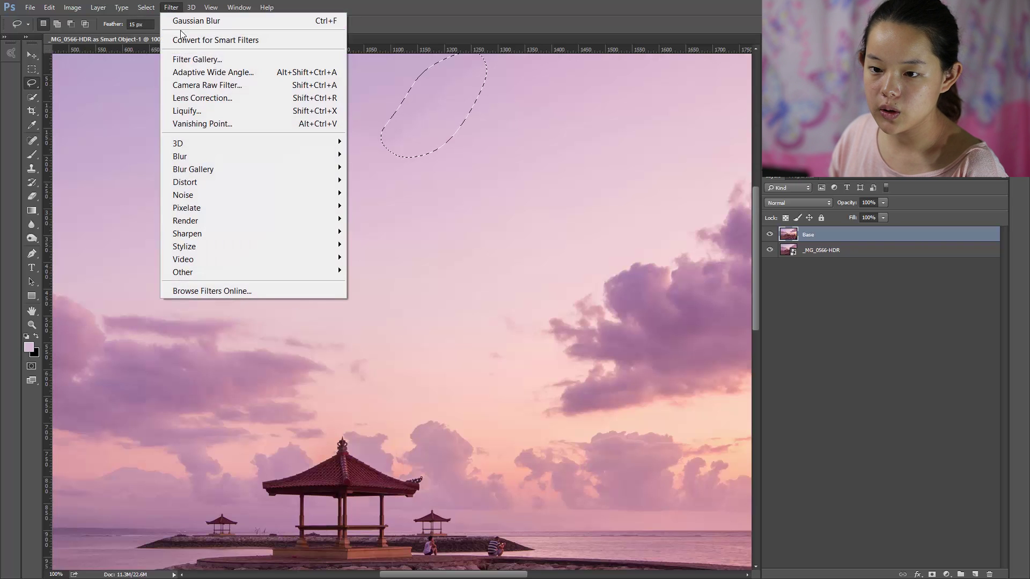
{"action": "mouse_move", "coordinate": [214, 157]}
{"action": "left_click", "coordinate": [383, 208]}
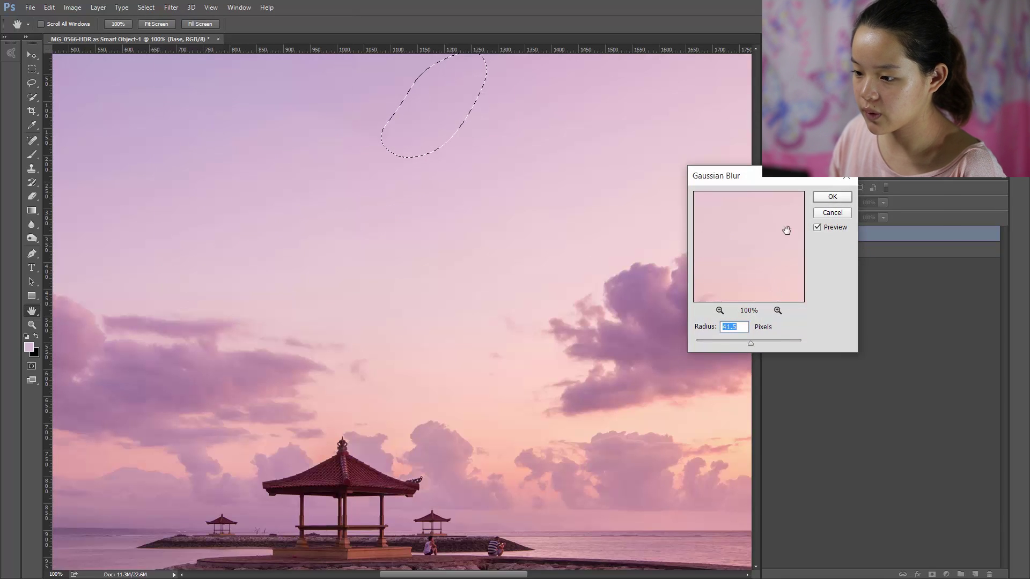
{"action": "left_click", "coordinate": [832, 197]}
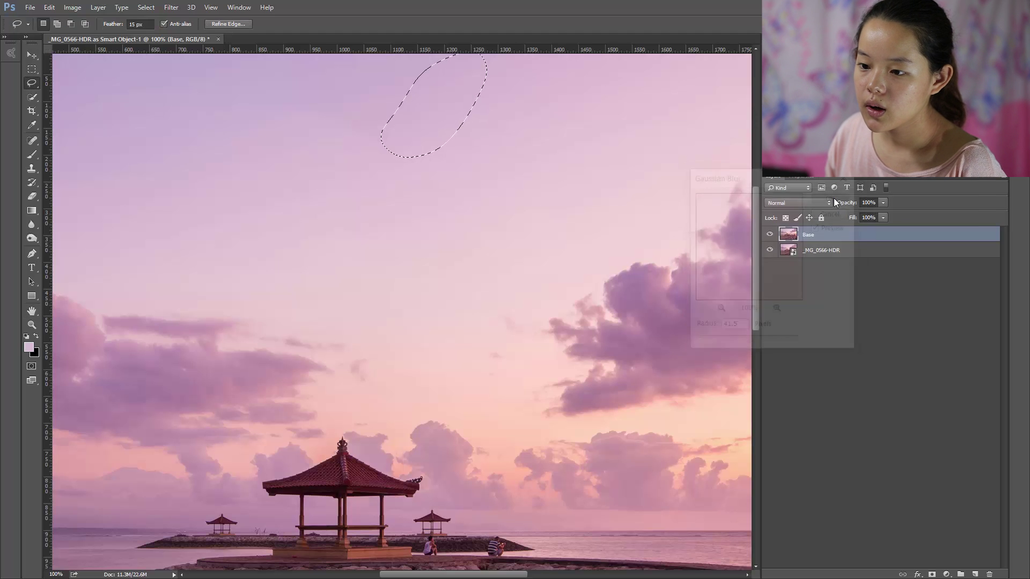
Step: Lasso a second sky patch, reapply the same Gaussian Blur, and deselect
{"action": "mouse_move", "coordinate": [349, 146]}
{"action": "left_mouse_down"}
{"action": "mouse_move", "coordinate": [368, 148]}
{"action": "mouse_move", "coordinate": [318, 93]}
{"action": "mouse_move", "coordinate": [315, 144]}
{"action": "mouse_move", "coordinate": [382, 148]}
{"action": "left_mouse_up"}
{"action": "left_click", "coordinate": [171, 7]}
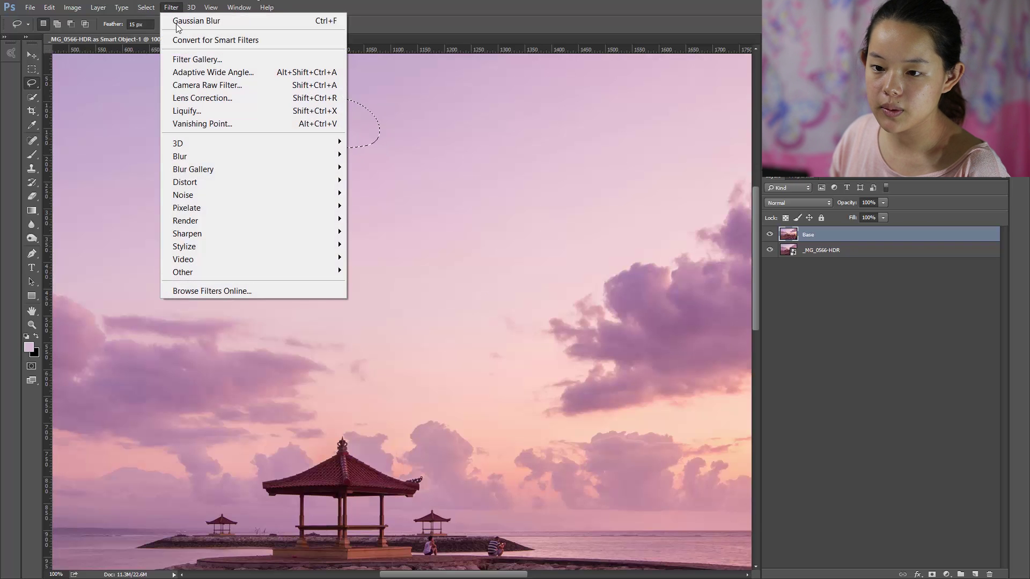
{"action": "left_click", "coordinate": [183, 21]}
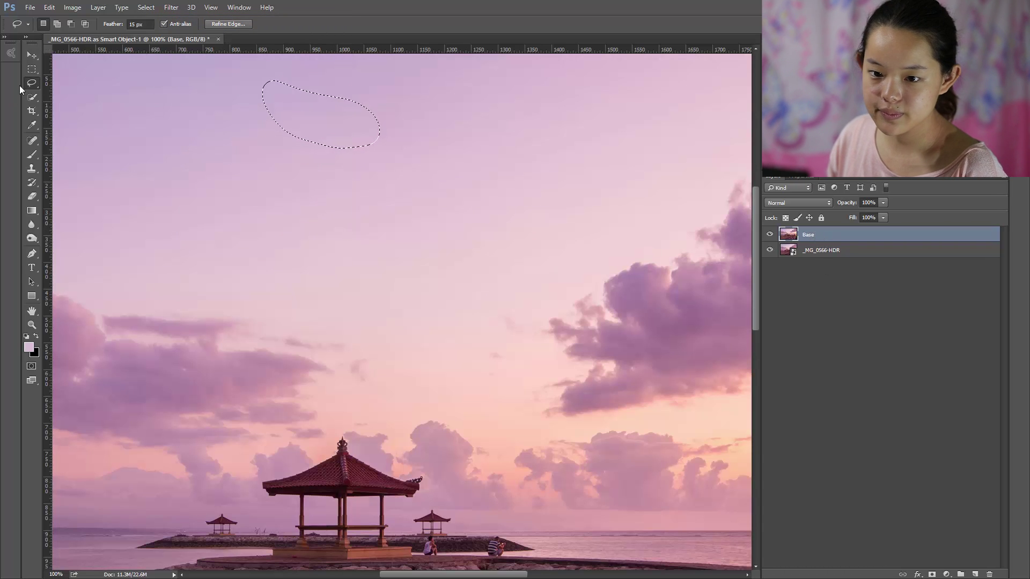
{"action": "left_click", "coordinate": [120, 128]}
{"action": "key", "text": "v"}
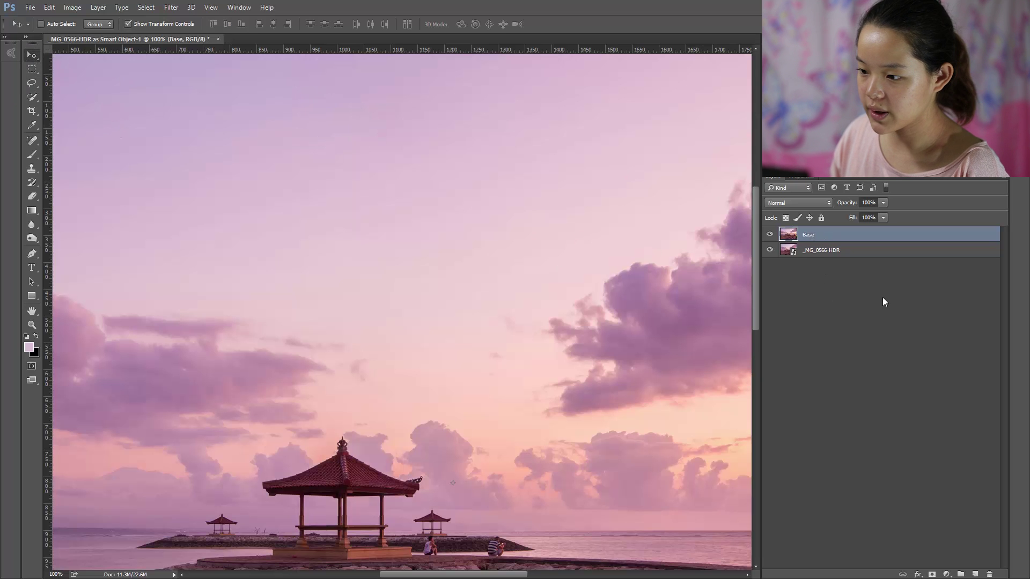
Step: Duplicate the Base layer twice and rename the first copy Blur
{"action": "key", "text": "ctrl+0"}
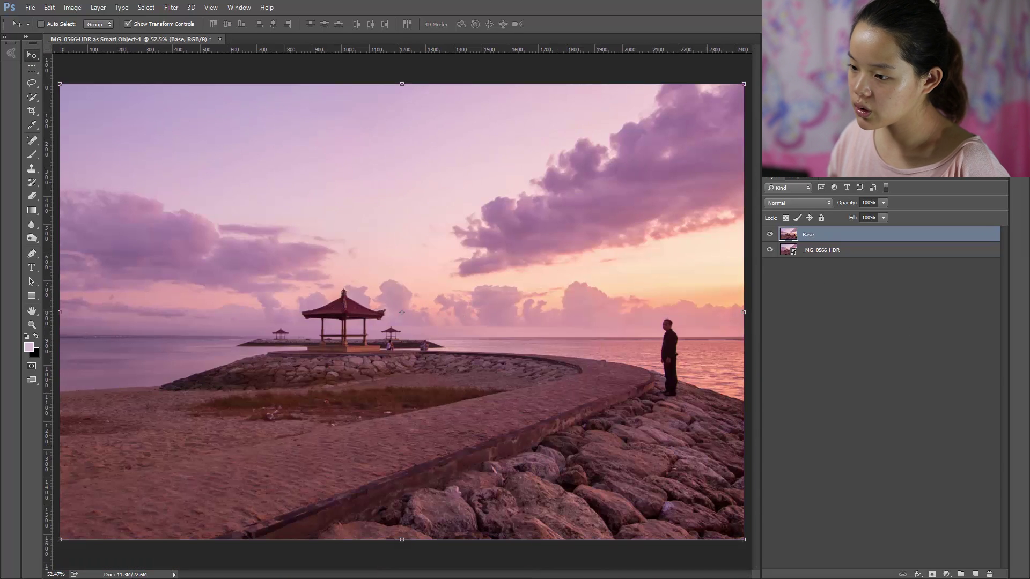
{"action": "key", "text": "ctrl+j"}
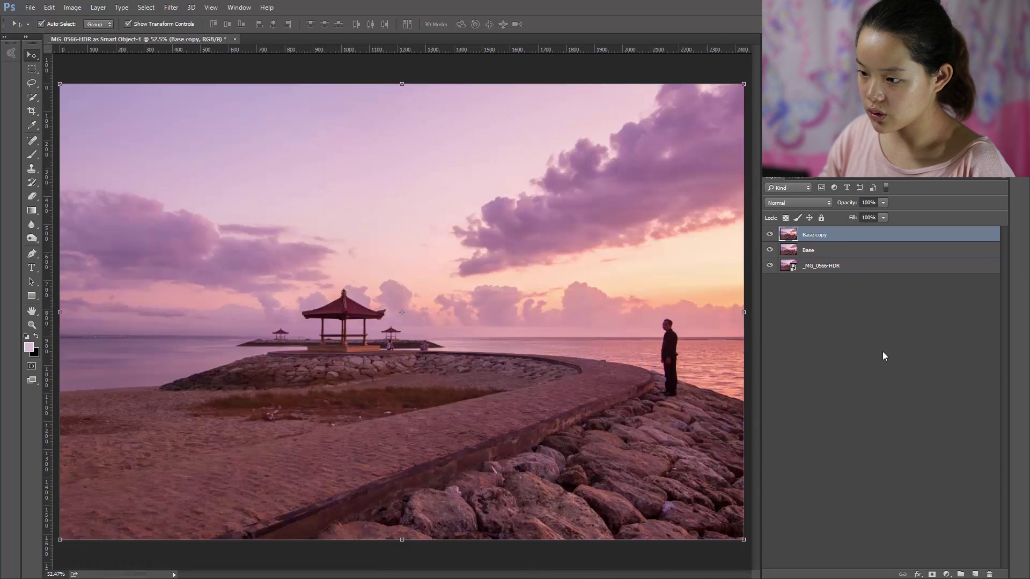
{"action": "key", "text": "ctrl+j"}
{"action": "double_click", "coordinate": [824, 250]}
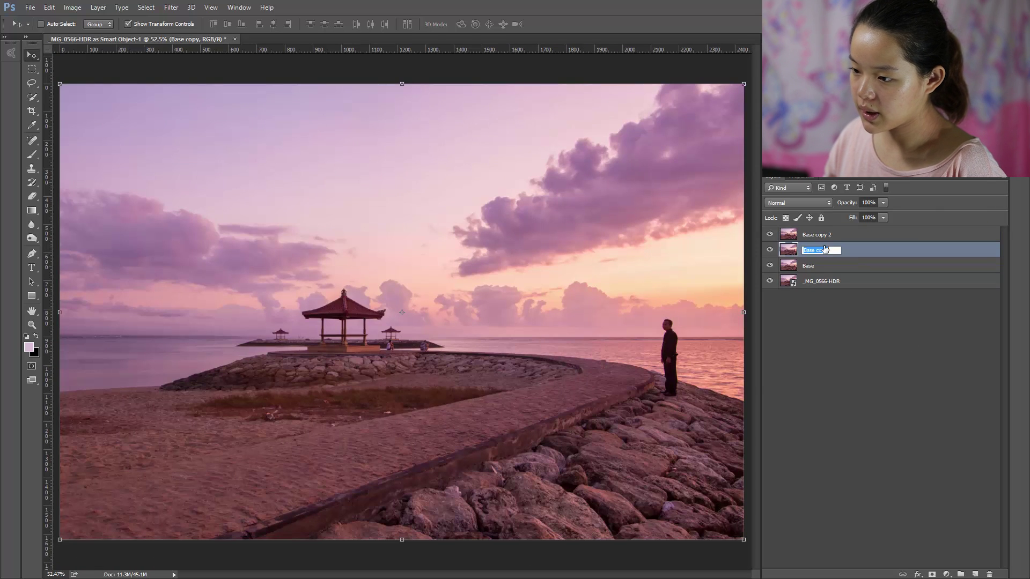
{"action": "type", "text": "Blur"}
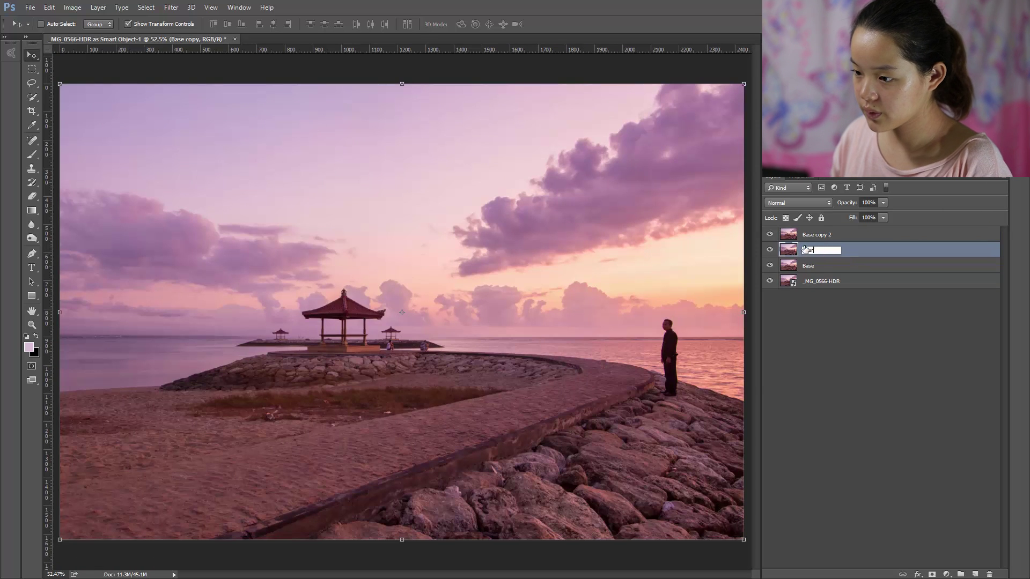
{"action": "key", "text": "Return"}
Step: Rename the second copy Texture and make the Blur layer active
{"action": "double_click", "coordinate": [831, 235]}
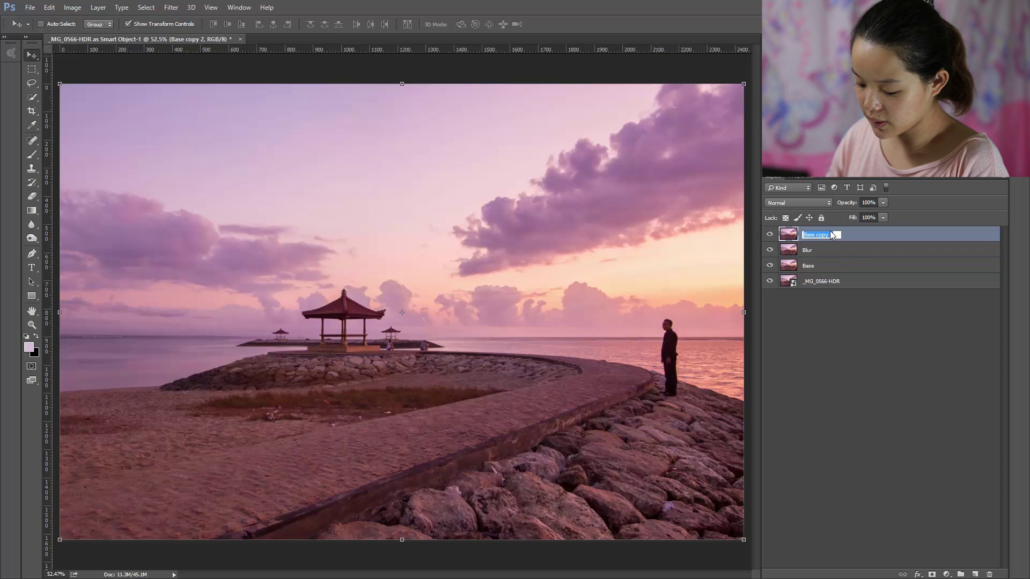
{"action": "type", "text": "Texture"}
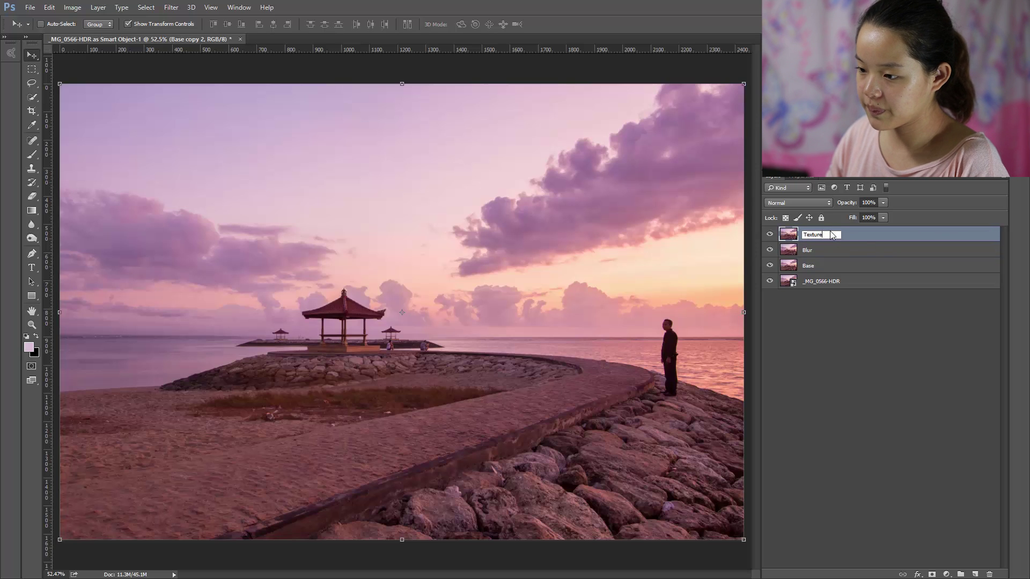
{"action": "key", "text": "Return"}
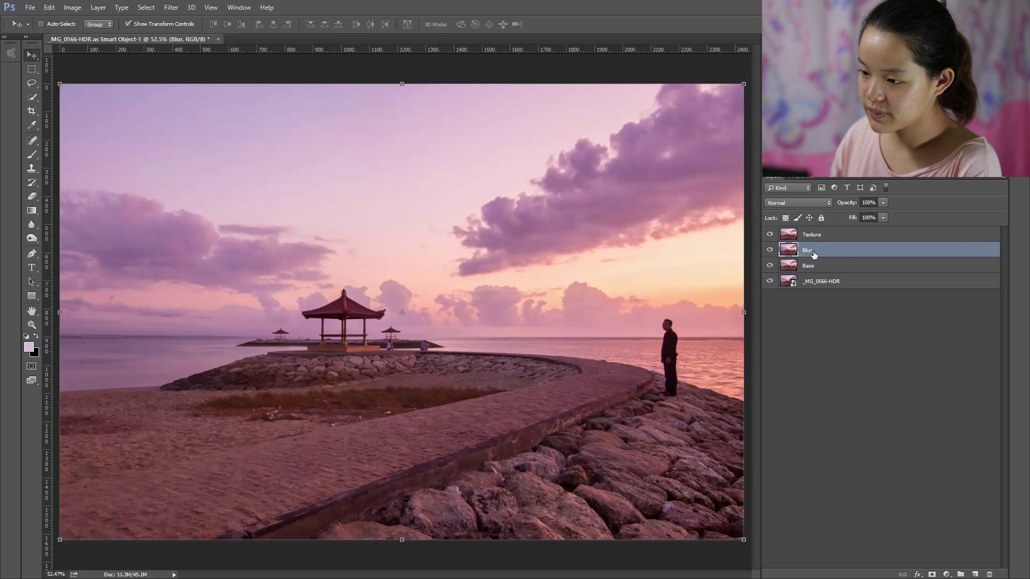
{"action": "left_click", "coordinate": [816, 253]}
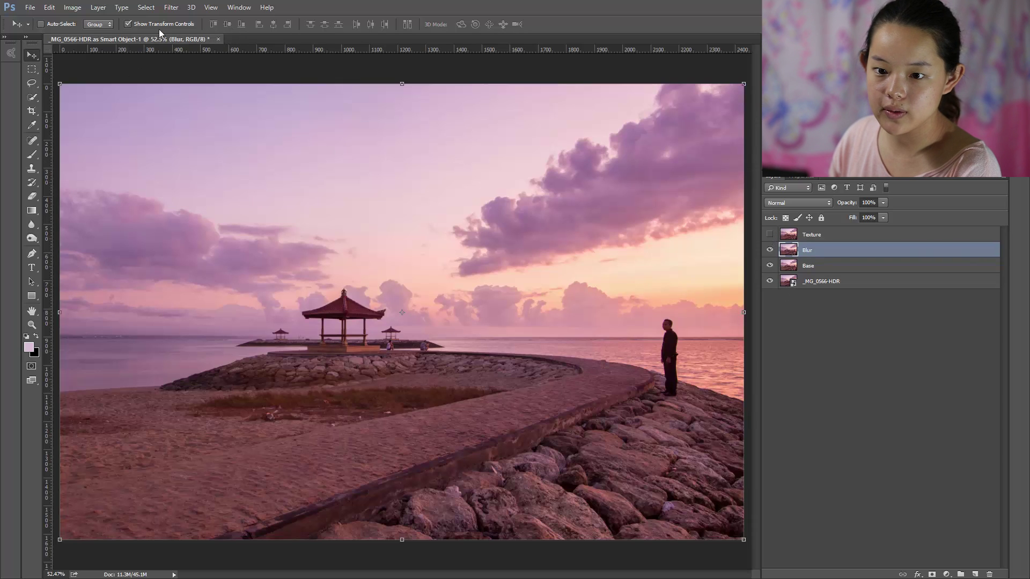
{"action": "left_click", "coordinate": [171, 7]}
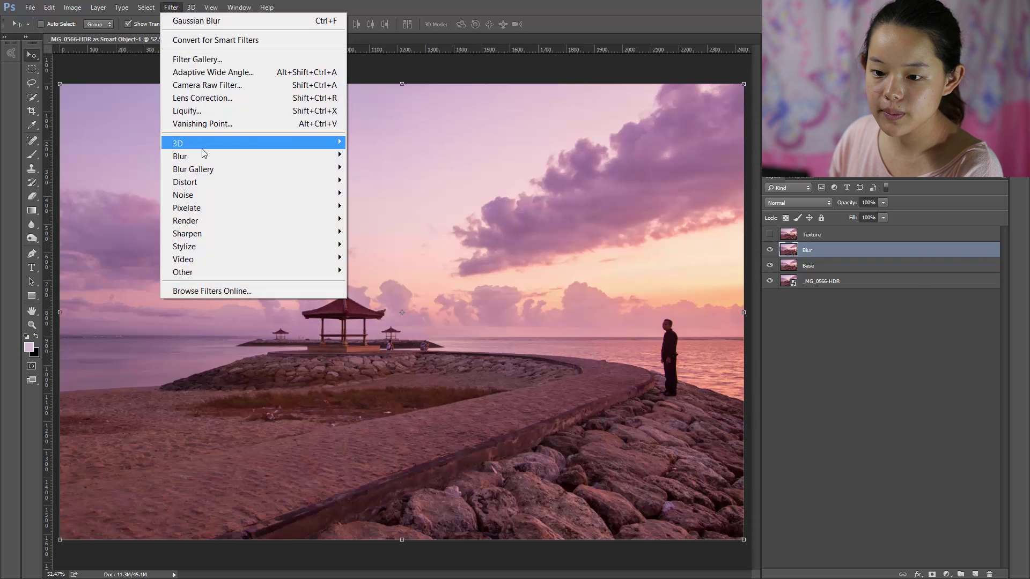
Step: Apply a Surface Blur of radius 28, threshold 19 to Blur, then show and select Texture
{"action": "mouse_move", "coordinate": [203, 161]}
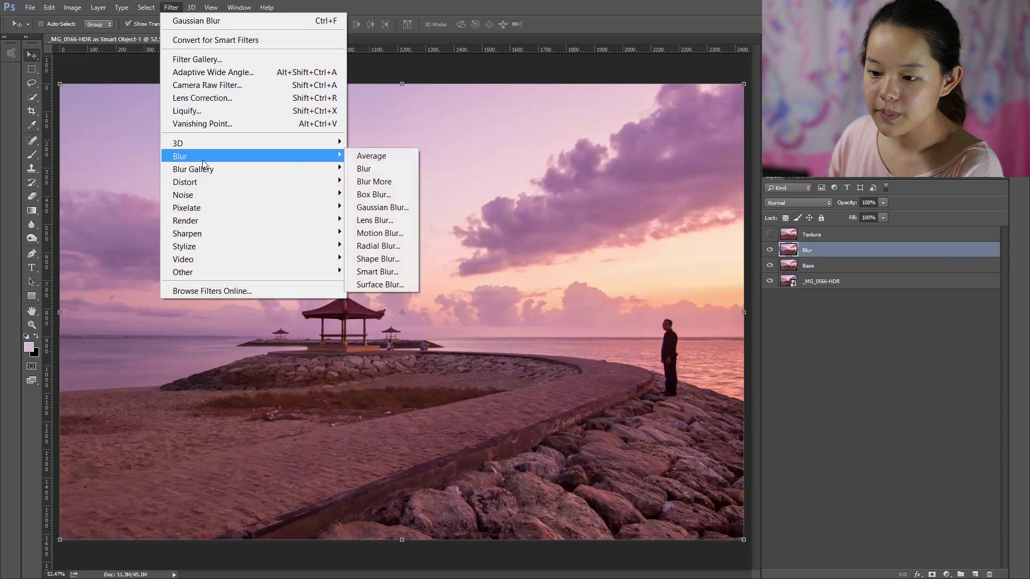
{"action": "left_click", "coordinate": [391, 286]}
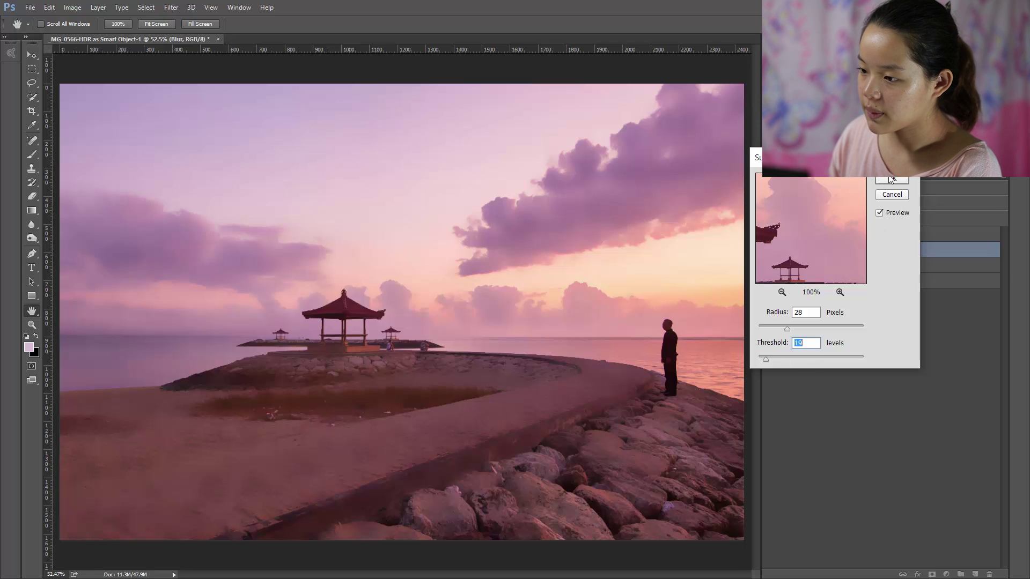
{"action": "left_click", "coordinate": [891, 179]}
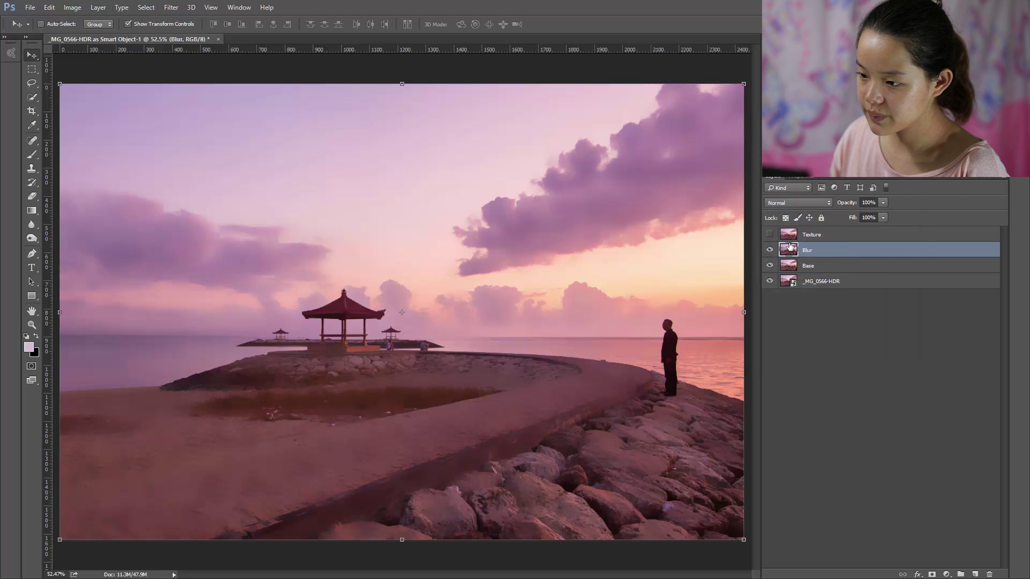
{"action": "left_click", "coordinate": [822, 237]}
{"action": "left_click", "coordinate": [770, 235]}
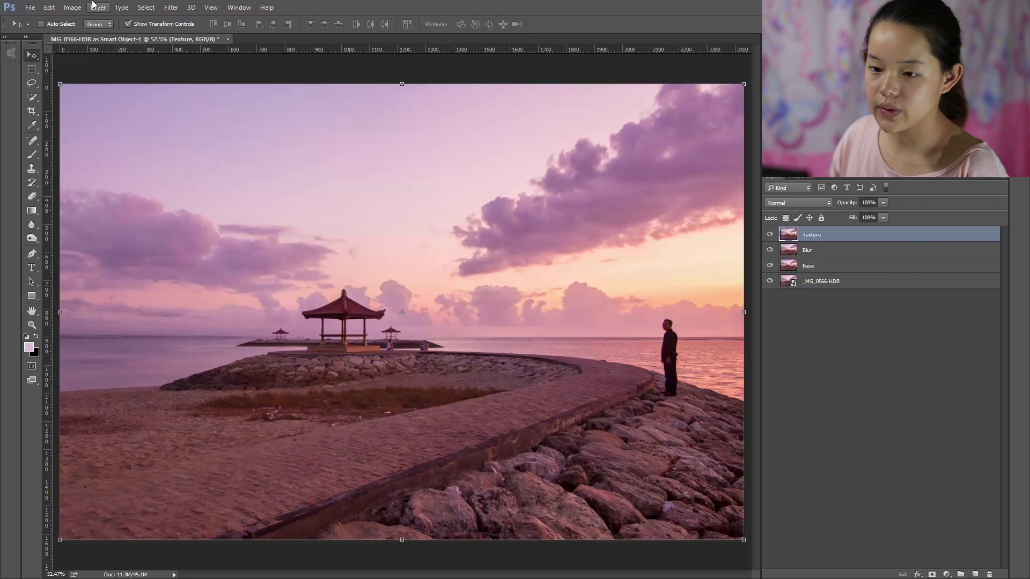
Step: Run Apply Image on the Texture layer with the Blur layer as the source
{"action": "left_click", "coordinate": [72, 6]}
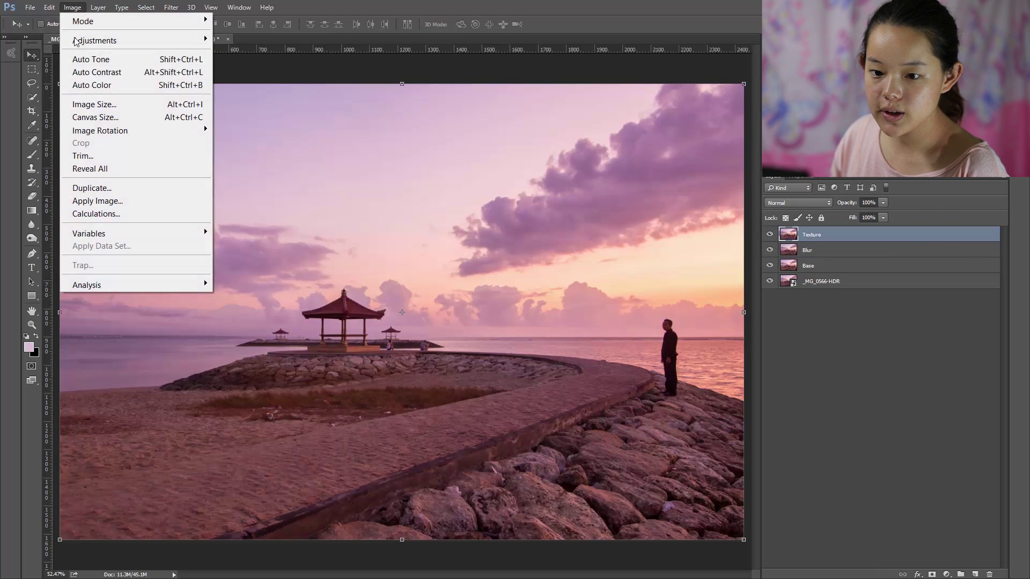
{"action": "left_click", "coordinate": [96, 201]}
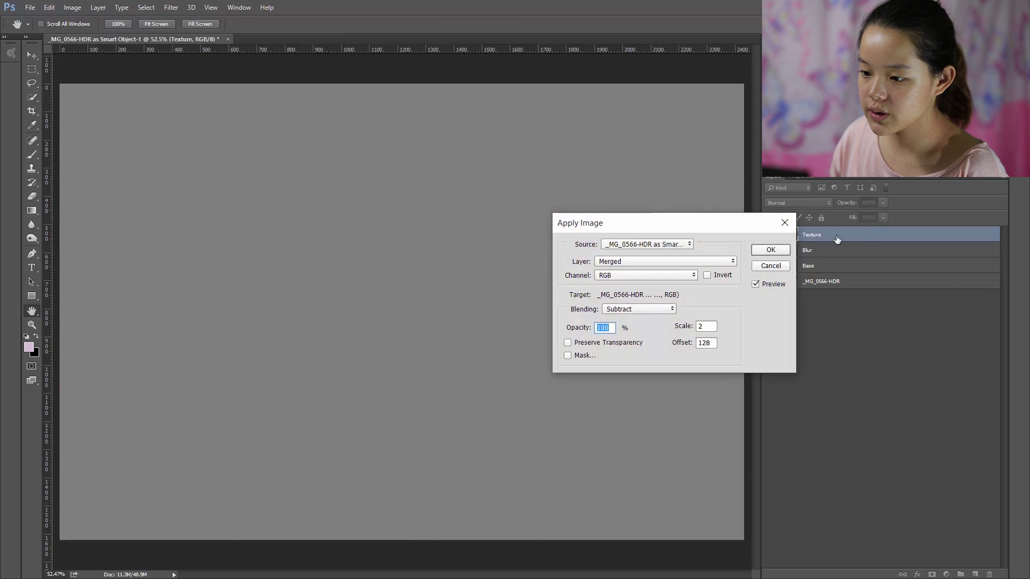
{"action": "left_click", "coordinate": [635, 262]}
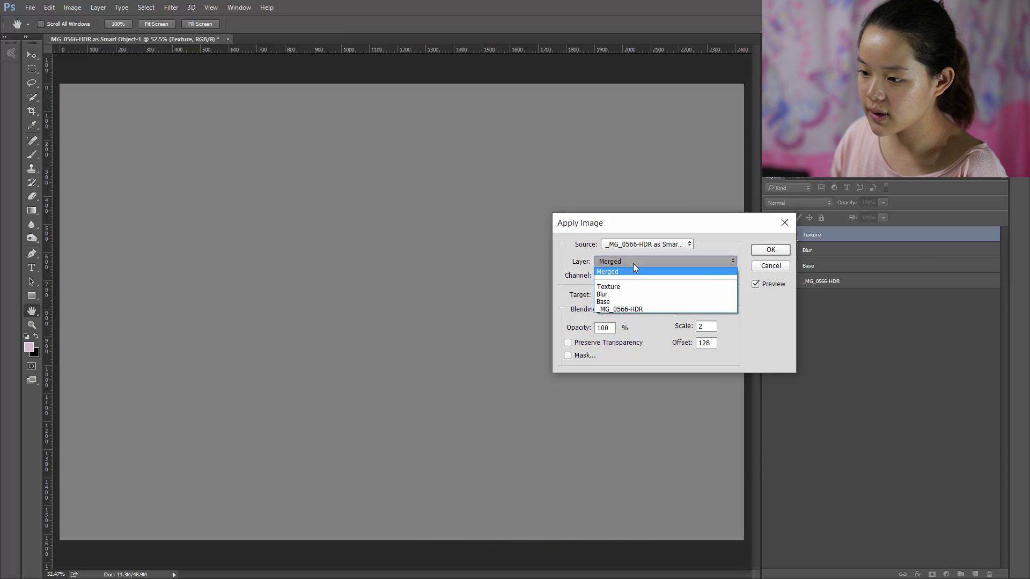
{"action": "left_click", "coordinate": [626, 295]}
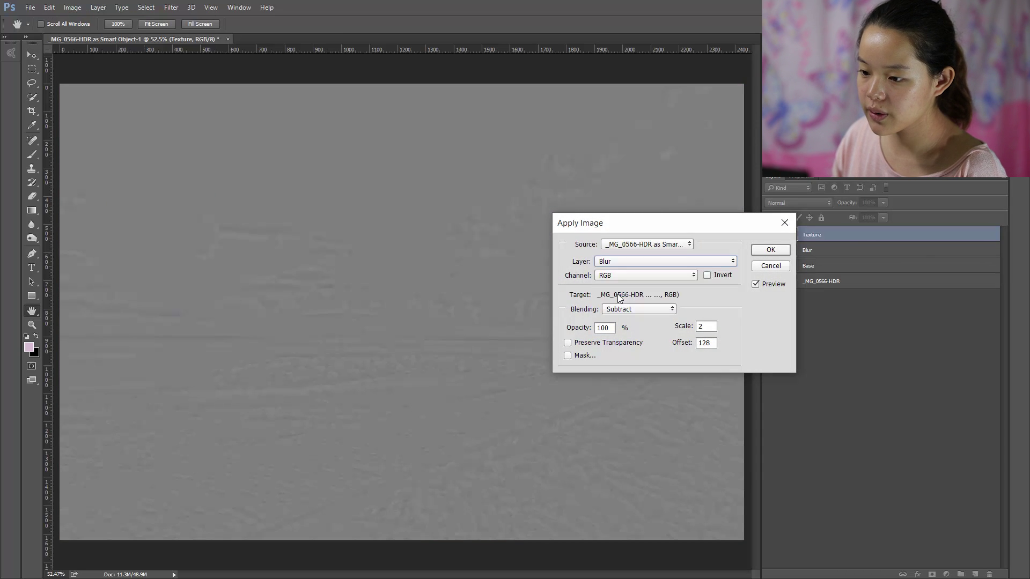
{"action": "left_click", "coordinate": [771, 250]}
Step: Set the Texture layer's blend mode to Vivid Light and delete the Blur layer
{"action": "key", "text": "v"}
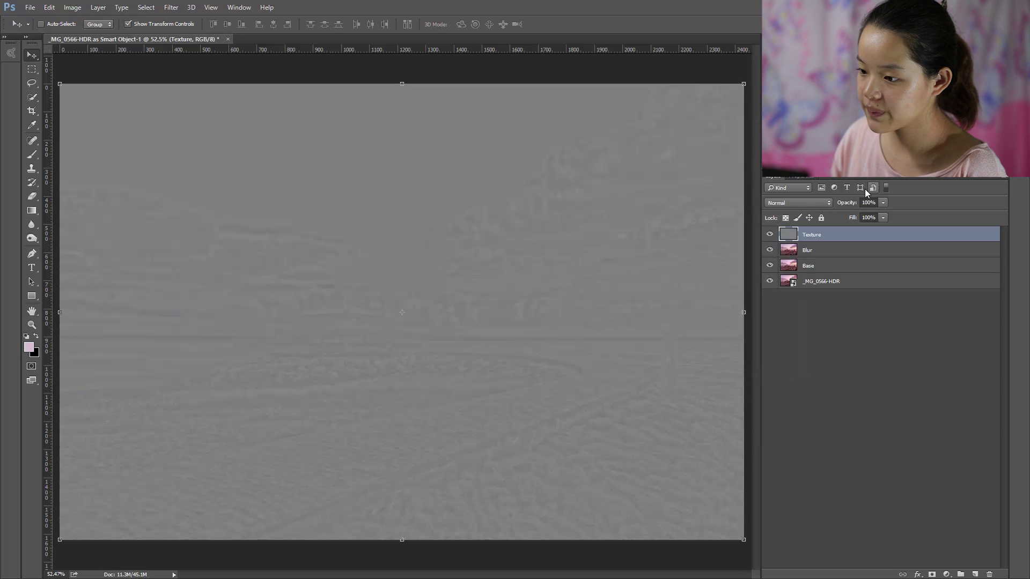
{"action": "left_click", "coordinate": [798, 203]}
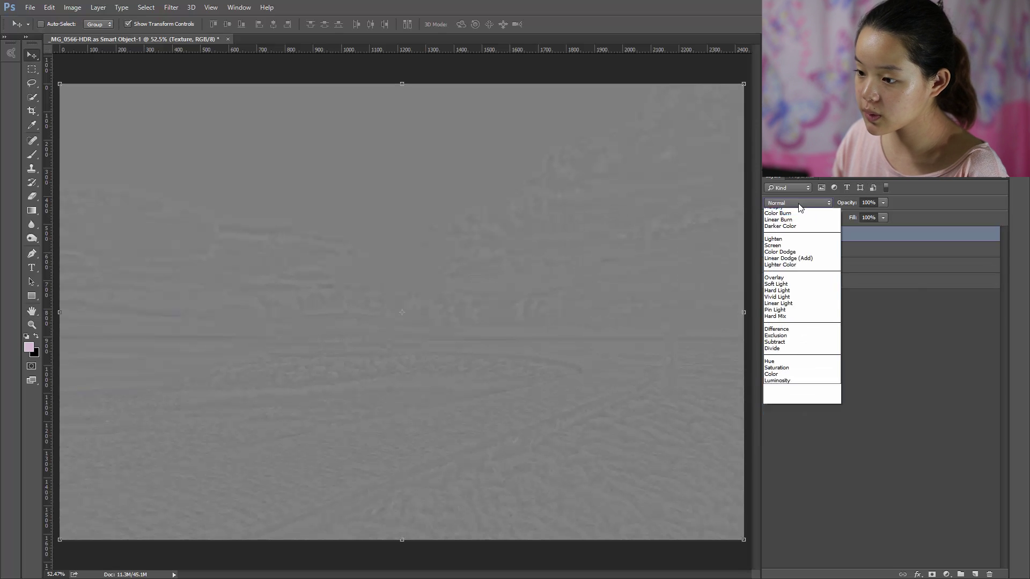
{"action": "left_click", "coordinate": [784, 328]}
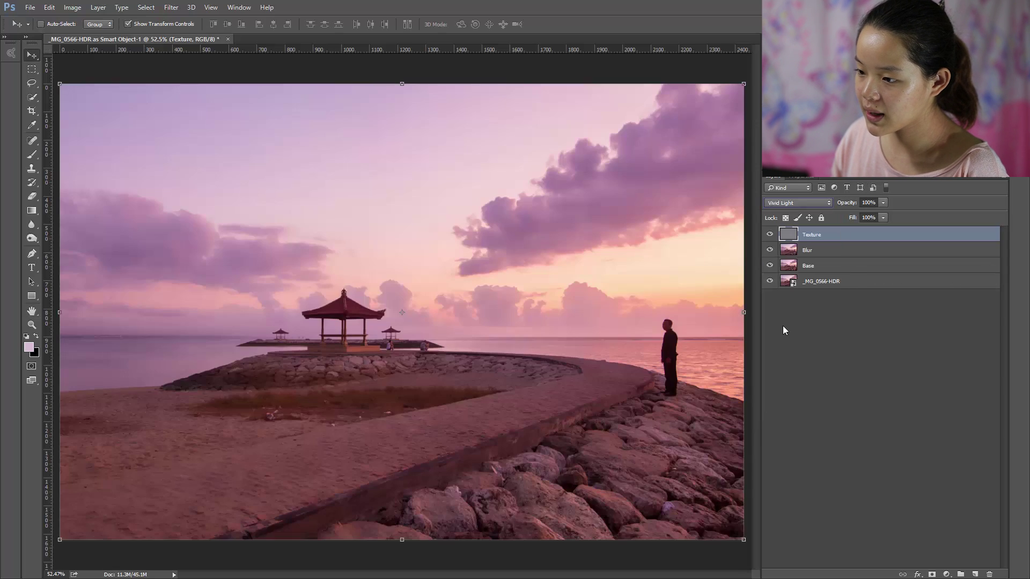
{"action": "left_click", "coordinate": [826, 251]}
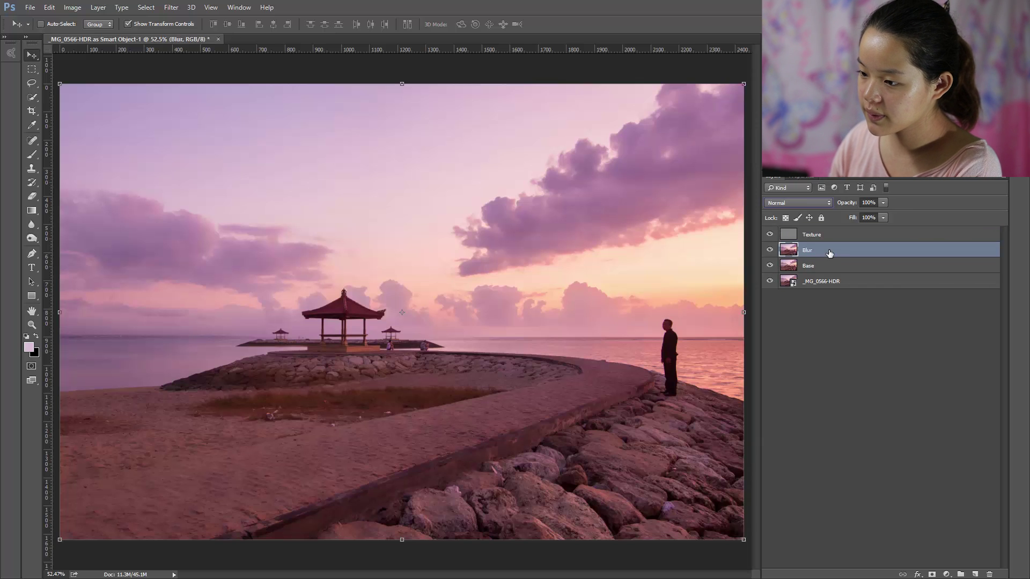
{"action": "left_click", "coordinate": [818, 345]}
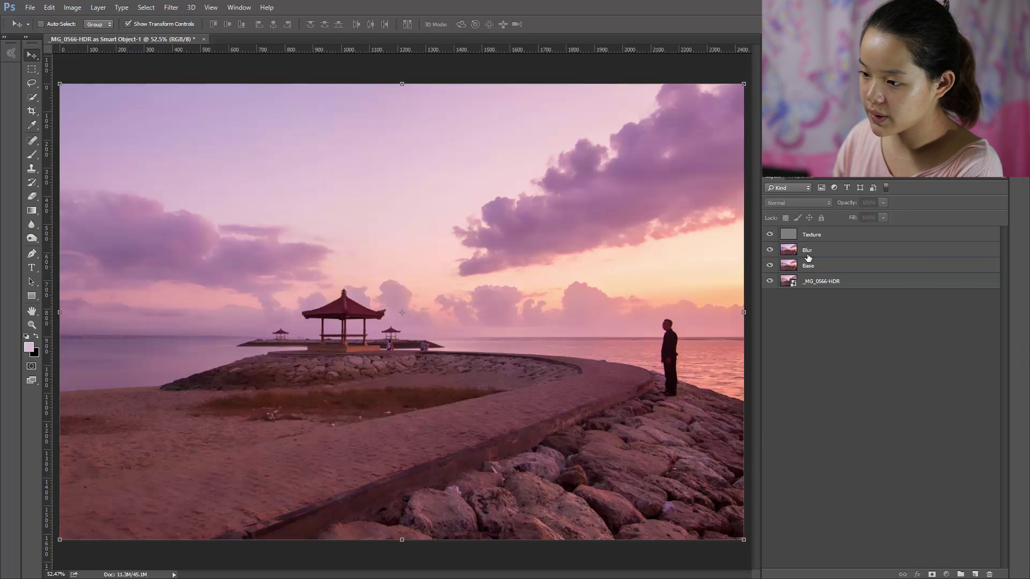
{"action": "left_click", "coordinate": [808, 247]}
{"action": "key", "text": "Delete"}
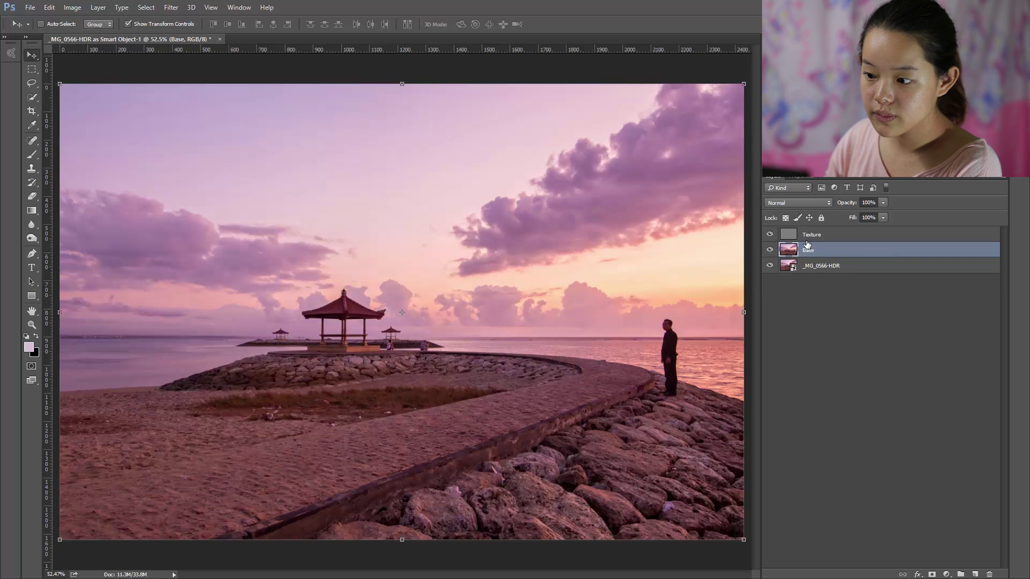
{"action": "left_click", "coordinate": [810, 235]}
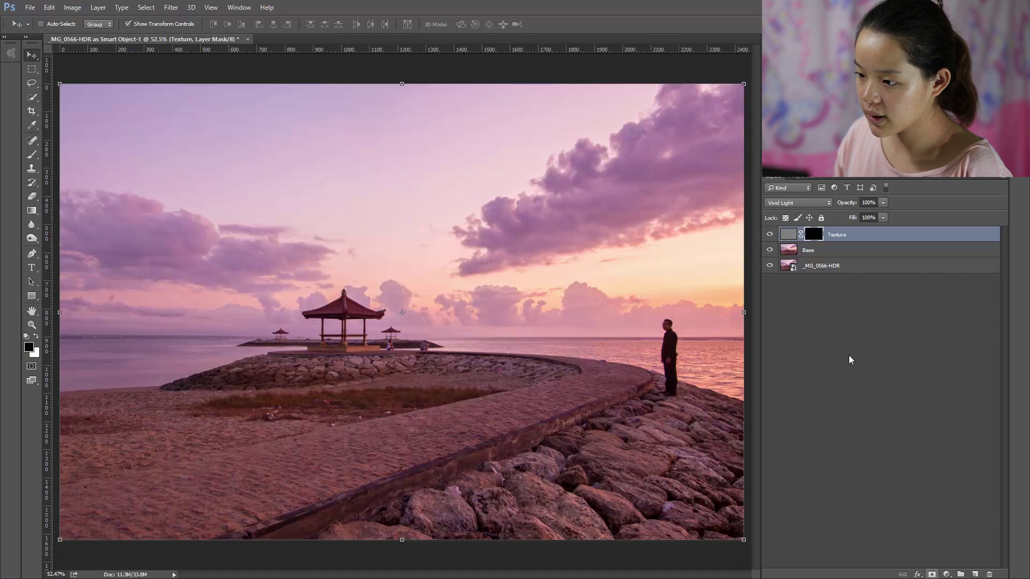
Step: Paint texture back into the mask over the right-hand and pier rocks with a 426, then 125 px brush
{"action": "left_click", "coordinate": [32, 155]}
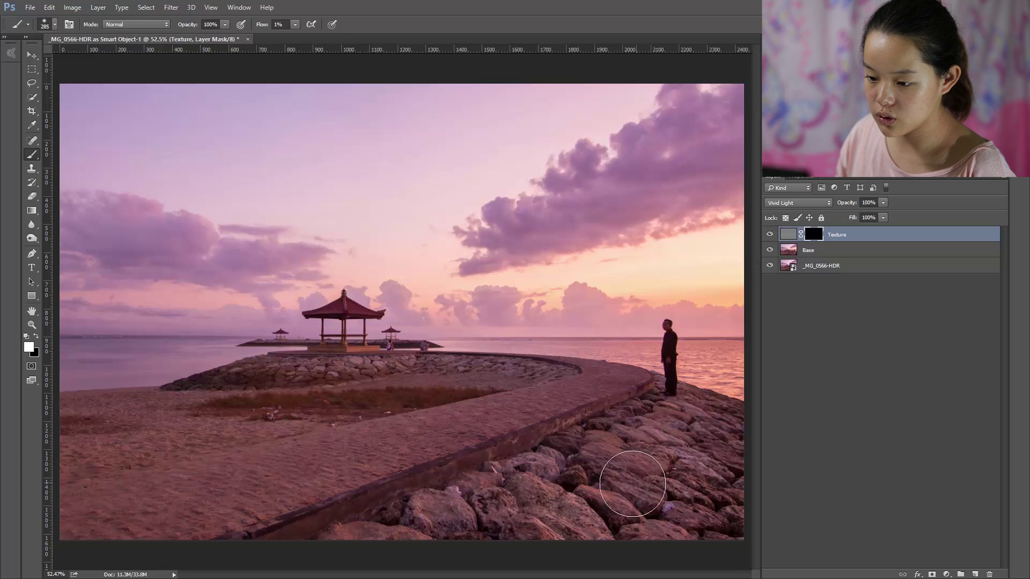
{"action": "mouse_move", "coordinate": [616, 439]}
{"action": "left_mouse_down"}
{"action": "mouse_move", "coordinate": [643, 443]}
{"action": "mouse_move", "coordinate": [622, 443]}
{"action": "left_mouse_up"}
{"action": "mouse_move", "coordinate": [715, 461]}
{"action": "left_mouse_down"}
{"action": "mouse_move", "coordinate": [734, 514]}
{"action": "mouse_move", "coordinate": [764, 448]}
{"action": "mouse_move", "coordinate": [701, 418]}
{"action": "mouse_move", "coordinate": [684, 447]}
{"action": "mouse_move", "coordinate": [637, 466]}
{"action": "mouse_move", "coordinate": [655, 434]}
{"action": "mouse_move", "coordinate": [564, 515]}
{"action": "mouse_move", "coordinate": [458, 552]}
{"action": "mouse_move", "coordinate": [641, 441]}
{"action": "mouse_move", "coordinate": [638, 510]}
{"action": "mouse_move", "coordinate": [677, 488]}
{"action": "mouse_move", "coordinate": [742, 482]}
{"action": "left_mouse_up"}
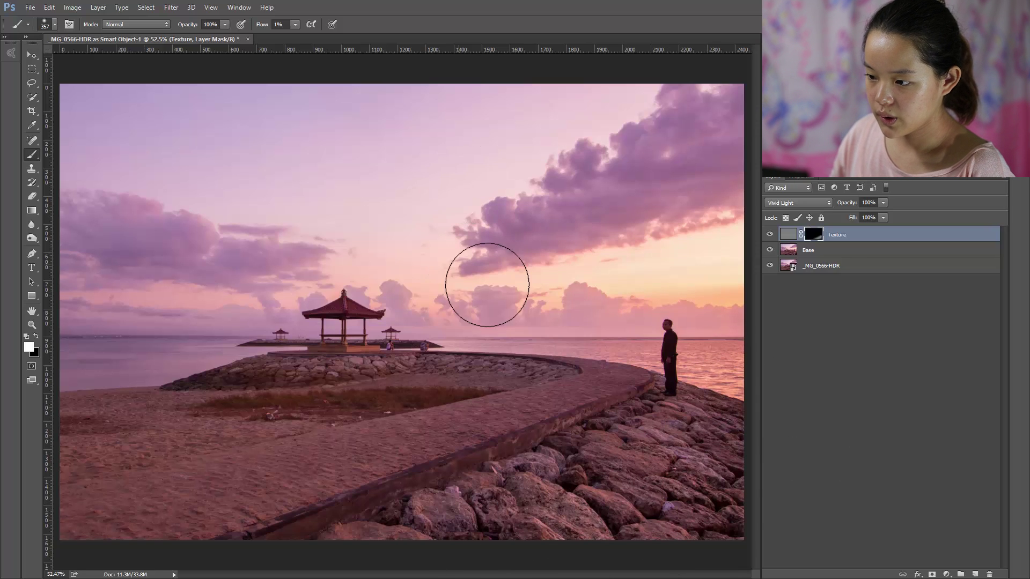
{"action": "left_click_drag", "start_coordinate": [536, 340], "coordinate": [498, 334]}
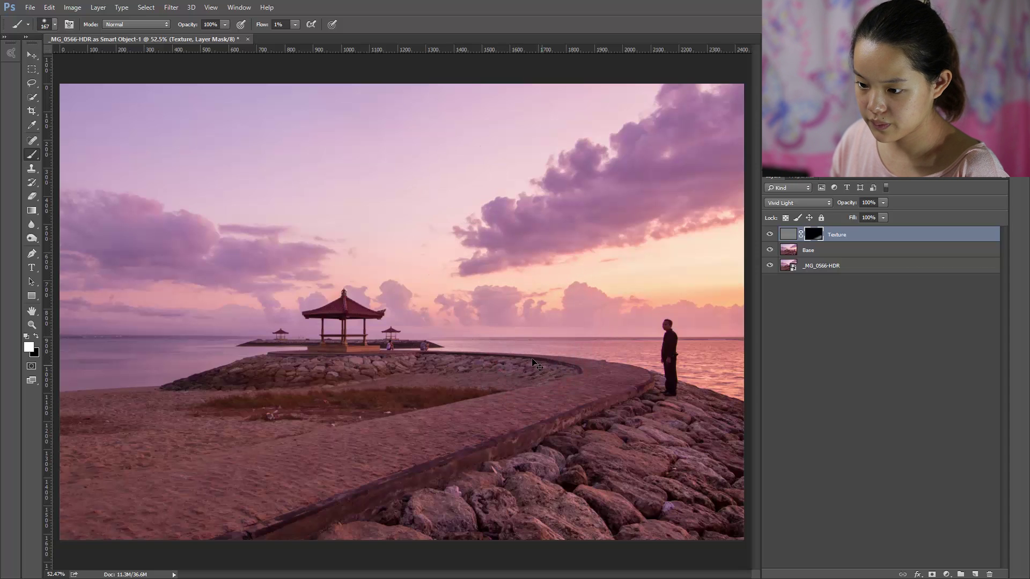
{"action": "left_click_drag", "start_coordinate": [541, 360], "coordinate": [535, 360]}
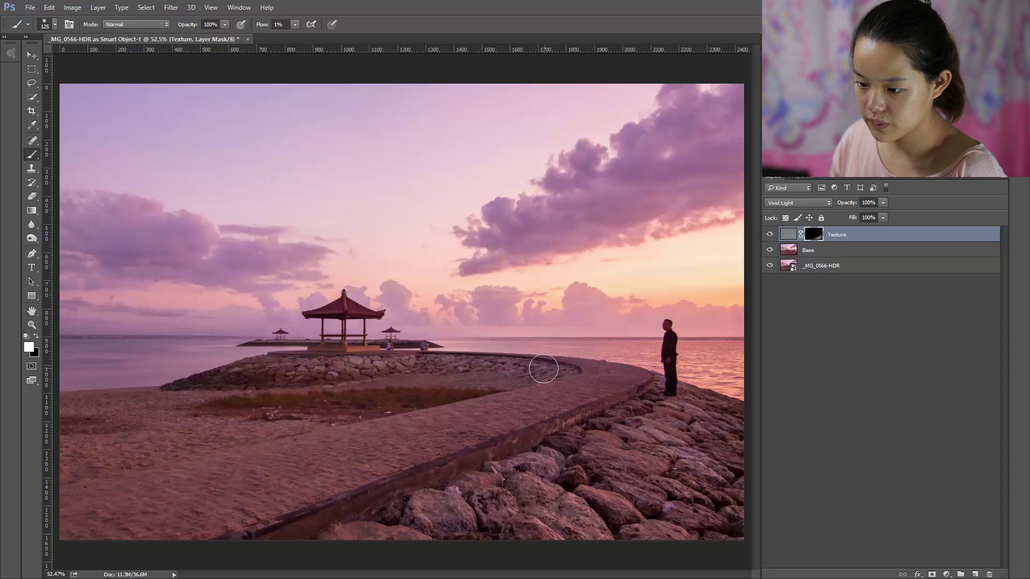
{"action": "mouse_move", "coordinate": [356, 371]}
{"action": "left_mouse_down"}
{"action": "mouse_move", "coordinate": [267, 370]}
{"action": "mouse_move", "coordinate": [264, 358]}
{"action": "mouse_move", "coordinate": [230, 368]}
{"action": "mouse_move", "coordinate": [271, 375]}
{"action": "mouse_move", "coordinate": [224, 371]}
{"action": "mouse_move", "coordinate": [325, 380]}
{"action": "mouse_move", "coordinate": [269, 374]}
{"action": "mouse_move", "coordinate": [380, 356]}
{"action": "mouse_move", "coordinate": [576, 365]}
{"action": "mouse_move", "coordinate": [665, 458]}
{"action": "mouse_move", "coordinate": [641, 402]}
{"action": "left_mouse_up"}
{"action": "mouse_move", "coordinate": [594, 470]}
{"action": "left_mouse_down"}
{"action": "mouse_move", "coordinate": [610, 561]}
{"action": "mouse_move", "coordinate": [697, 459]}
{"action": "mouse_move", "coordinate": [719, 515]}
{"action": "mouse_move", "coordinate": [683, 506]}
{"action": "left_mouse_up"}
Step: At 5% brush flow, paint white on the Texture mask over the right-hand rocks and clouds, resizing the brush between about 45 and 403 px
{"action": "left_click", "coordinate": [295, 24]}
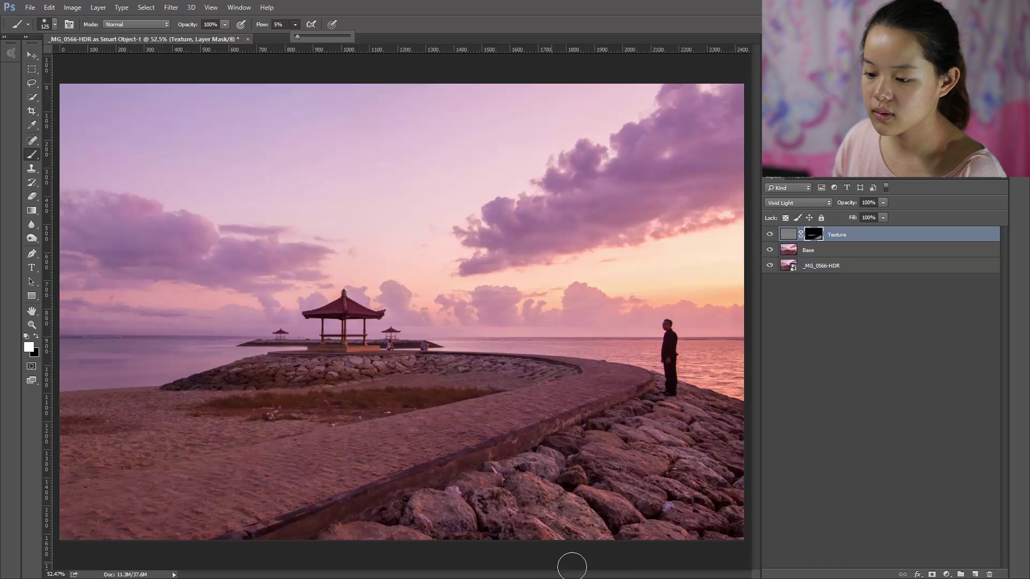
{"action": "left_click", "coordinate": [585, 486]}
{"action": "mouse_move", "coordinate": [591, 500]}
{"action": "left_mouse_down"}
{"action": "mouse_move", "coordinate": [634, 413]}
{"action": "mouse_move", "coordinate": [445, 526]}
{"action": "mouse_move", "coordinate": [375, 508]}
{"action": "mouse_move", "coordinate": [600, 456]}
{"action": "mouse_move", "coordinate": [740, 479]}
{"action": "mouse_move", "coordinate": [735, 508]}
{"action": "mouse_move", "coordinate": [724, 462]}
{"action": "mouse_move", "coordinate": [631, 415]}
{"action": "mouse_move", "coordinate": [668, 441]}
{"action": "mouse_move", "coordinate": [562, 456]}
{"action": "mouse_move", "coordinate": [741, 359]}
{"action": "mouse_move", "coordinate": [706, 524]}
{"action": "left_mouse_up"}
{"action": "left_click_drag", "start_coordinate": [648, 486], "coordinate": [700, 496]}
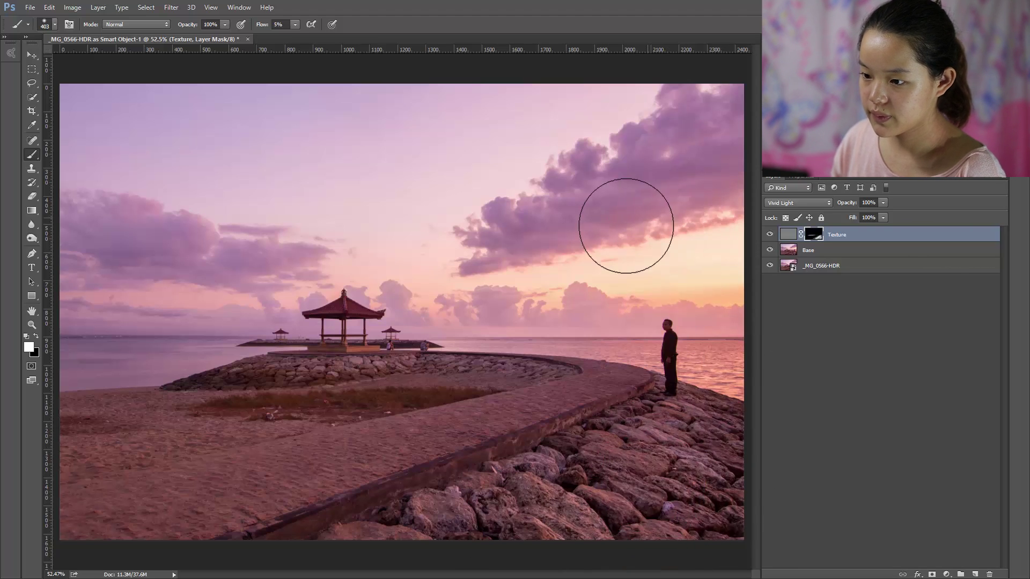
{"action": "mouse_move", "coordinate": [626, 223]}
{"action": "left_mouse_down"}
{"action": "mouse_move", "coordinate": [467, 237]}
{"action": "mouse_move", "coordinate": [547, 212]}
{"action": "mouse_move", "coordinate": [617, 131]}
{"action": "mouse_move", "coordinate": [765, 128]}
{"action": "mouse_move", "coordinate": [561, 202]}
{"action": "mouse_move", "coordinate": [498, 256]}
{"action": "mouse_move", "coordinate": [575, 207]}
{"action": "mouse_move", "coordinate": [273, 269]}
{"action": "mouse_move", "coordinate": [253, 240]}
{"action": "mouse_move", "coordinate": [95, 239]}
{"action": "mouse_move", "coordinate": [11, 223]}
{"action": "mouse_move", "coordinate": [338, 316]}
{"action": "left_mouse_up"}
{"action": "right_click", "coordinate": [402, 310], "text": "alt"}
{"action": "left_click_drag", "start_coordinate": [401, 308], "coordinate": [376, 314]}
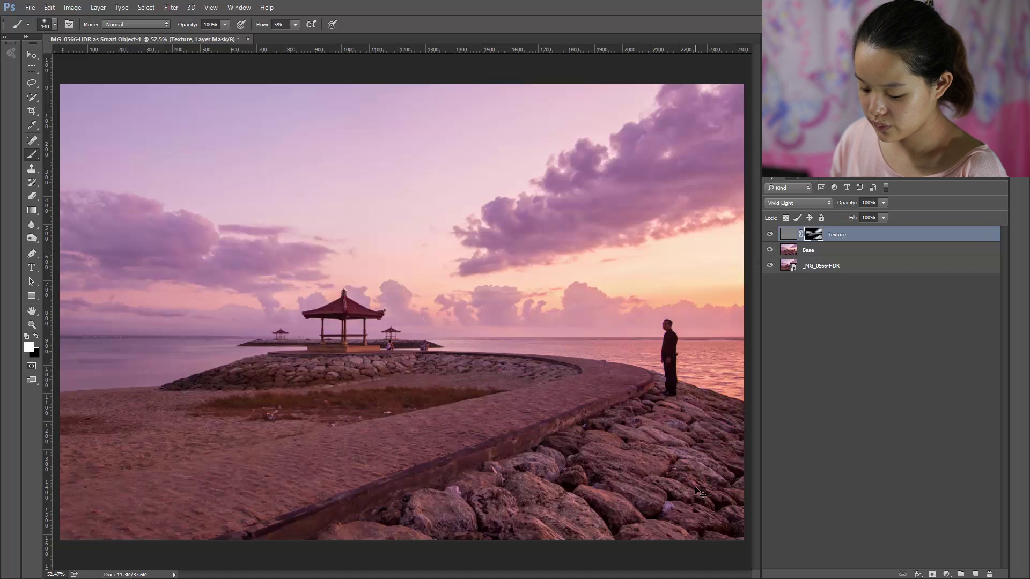
{"action": "left_click_drag", "start_coordinate": [652, 466], "coordinate": [638, 462]}
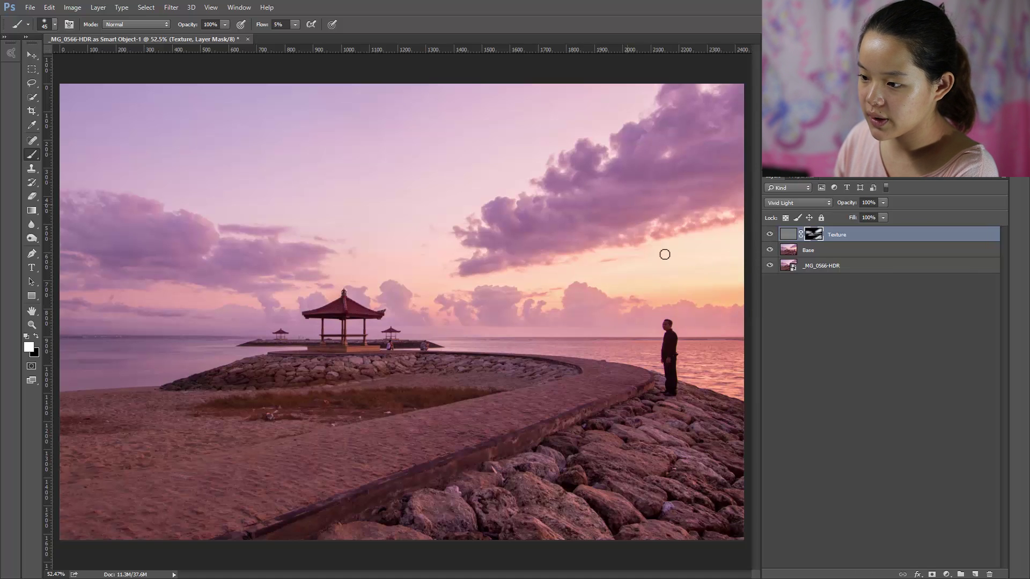
Step: Check the Texture, Base and _MG_0566-HDR layers in turn, then deselect all layers
{"action": "left_click", "coordinate": [869, 369]}
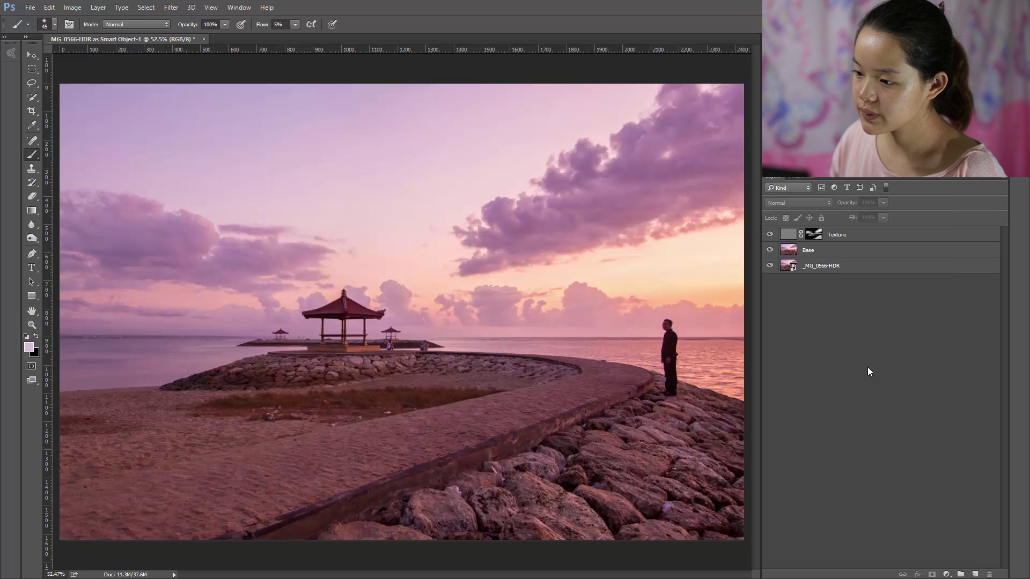
{"action": "left_click", "coordinate": [845, 236]}
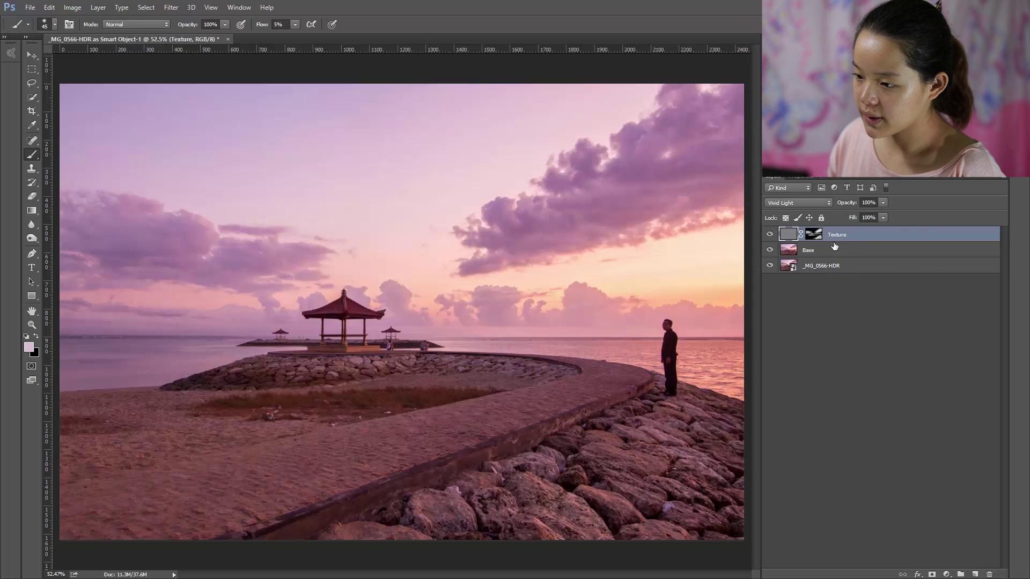
{"action": "left_click", "coordinate": [827, 251]}
{"action": "left_click", "coordinate": [829, 268]}
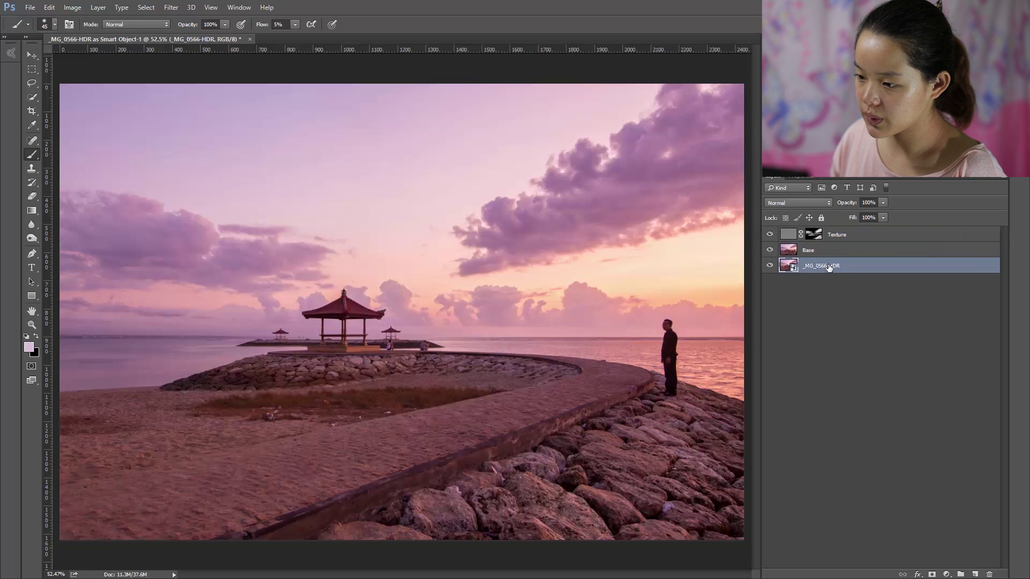
{"action": "left_click", "coordinate": [843, 239]}
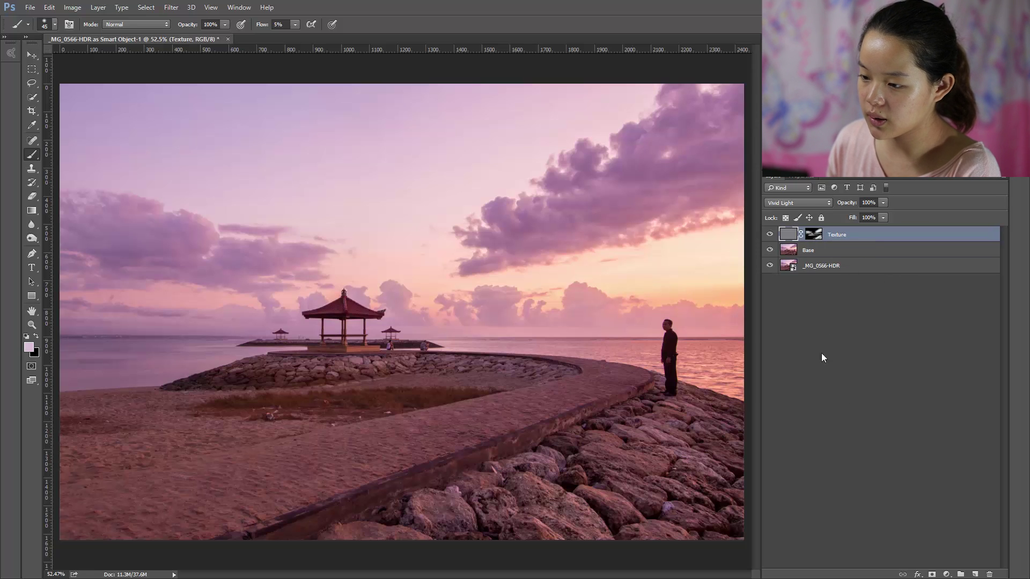
{"action": "left_click", "coordinate": [846, 327]}
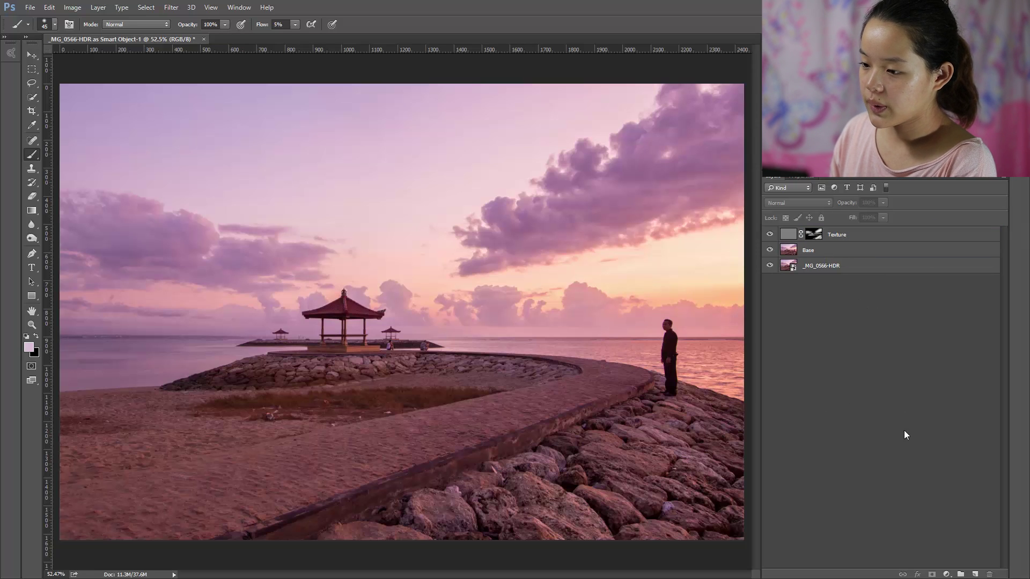
{"action": "left_click", "coordinate": [946, 575]}
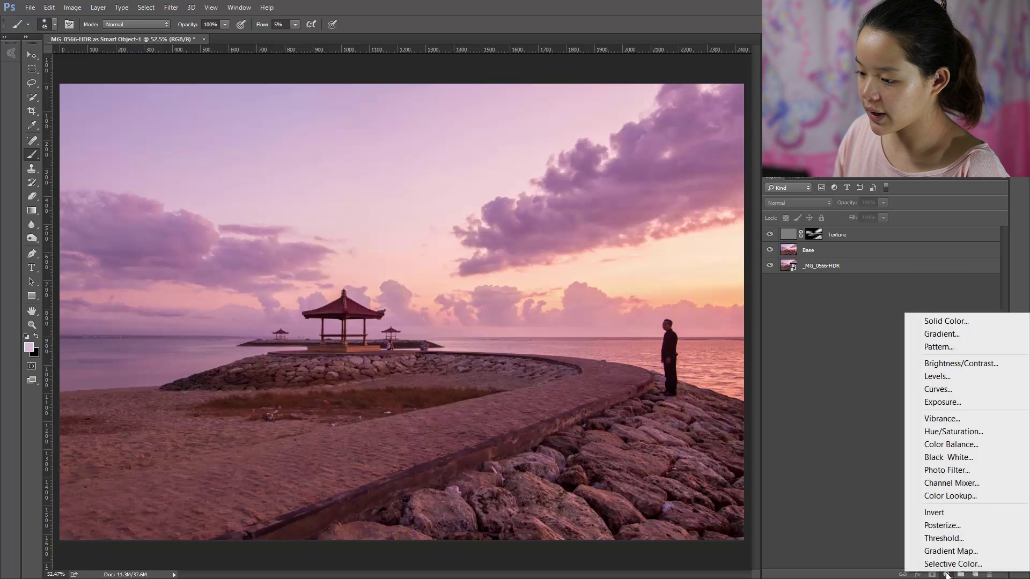
Step: Add a Curves adjustment layer, brightening the RGB midtones and raising the Red curve
{"action": "left_click", "coordinate": [940, 389]}
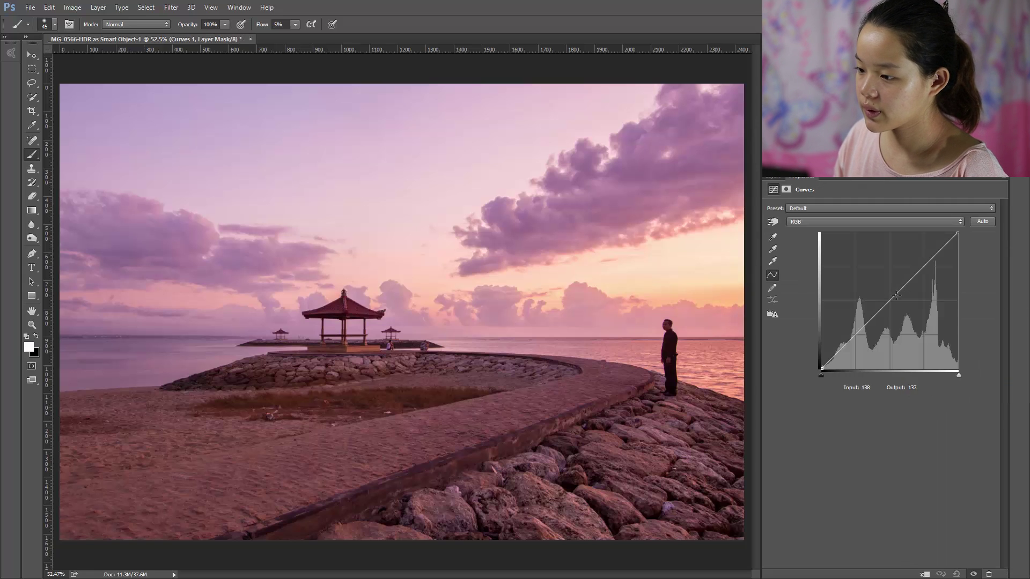
{"action": "left_click_drag", "start_coordinate": [896, 295], "coordinate": [883, 293]}
{"action": "left_click", "coordinate": [851, 222]}
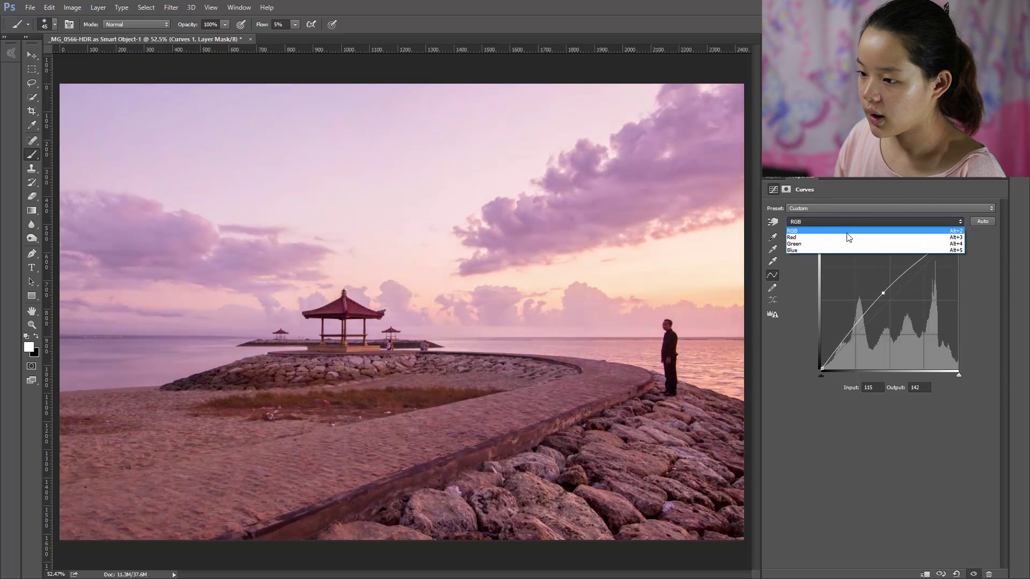
{"action": "left_click", "coordinate": [842, 231]}
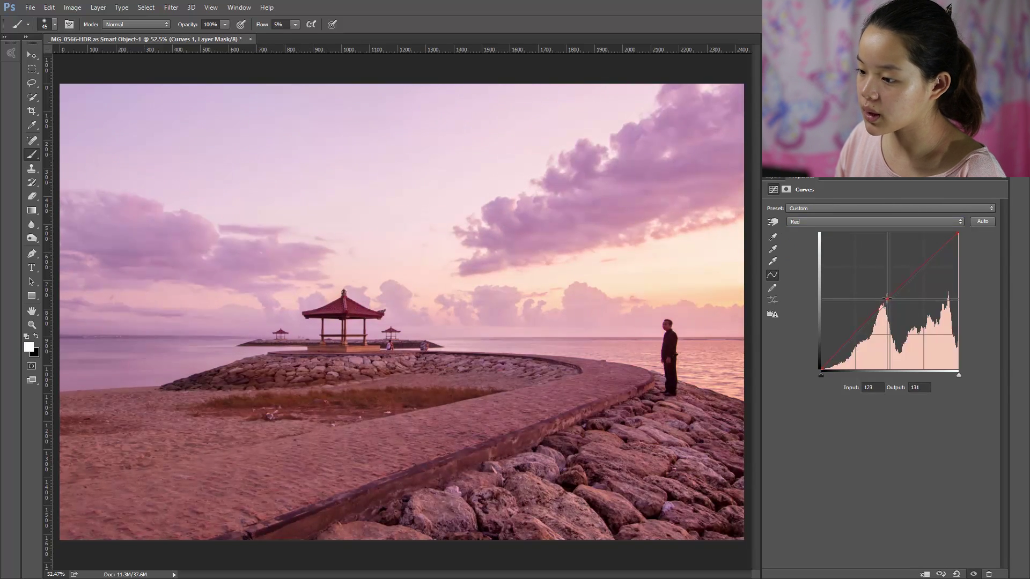
{"action": "left_click_drag", "start_coordinate": [889, 303], "coordinate": [884, 296]}
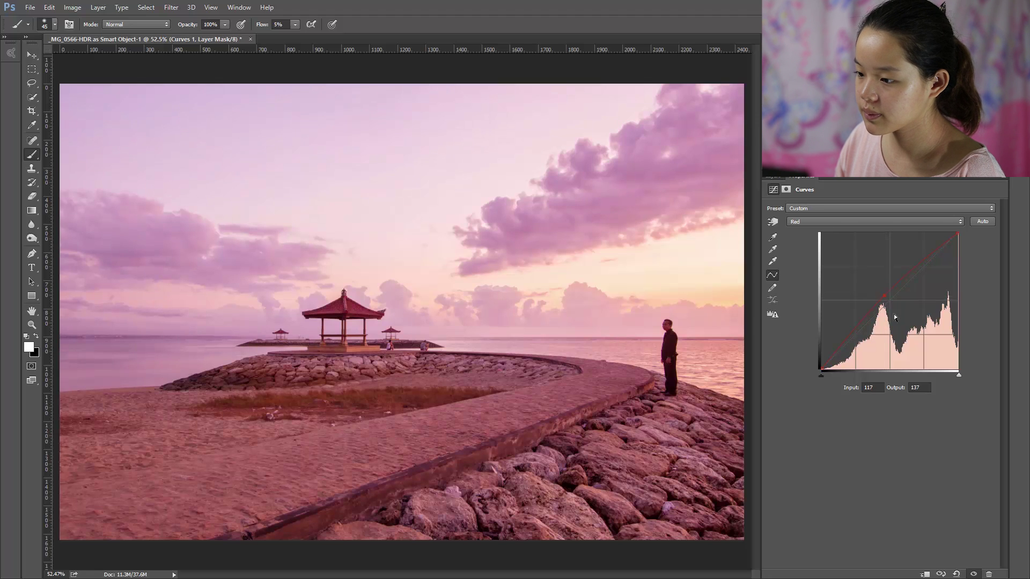
Step: Pull the Blue curve slightly down (about 136 in, 119 out) to warm the scene
{"action": "left_click", "coordinate": [845, 222]}
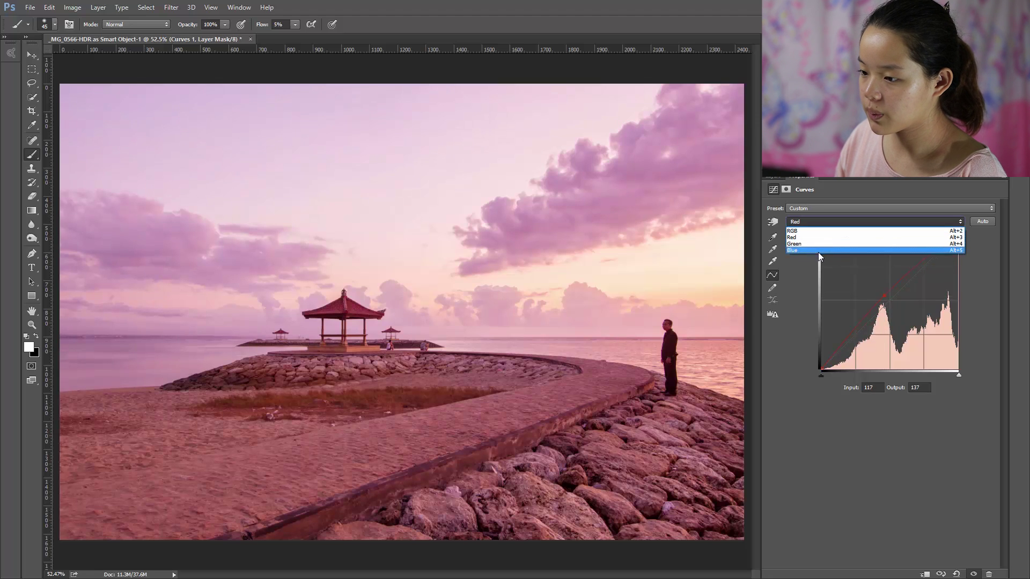
{"action": "left_click", "coordinate": [819, 248]}
{"action": "left_click_drag", "start_coordinate": [889, 298], "coordinate": [895, 305]}
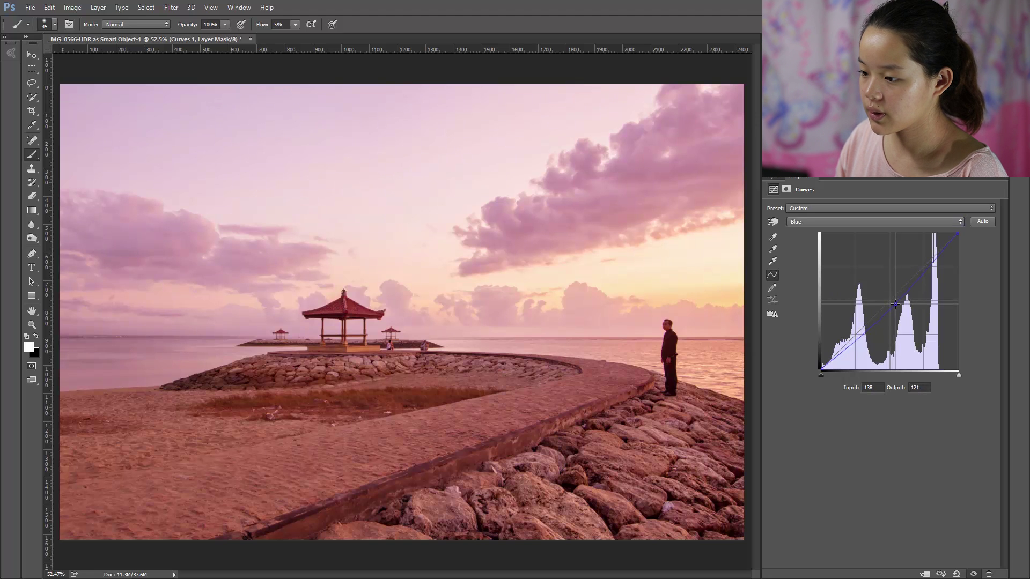
{"action": "left_click", "coordinate": [775, 177]}
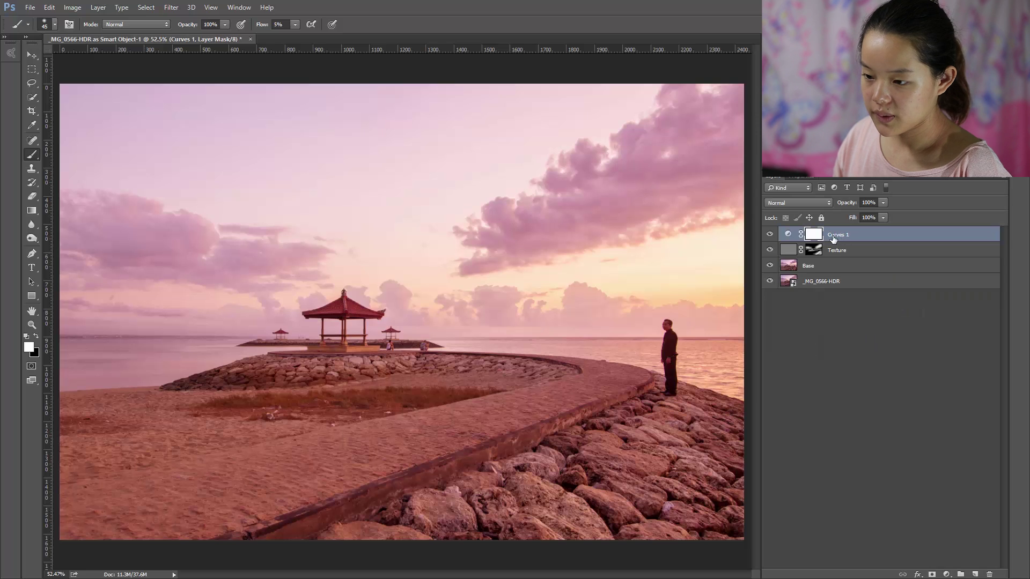
Step: Invert the Curves 1 mask to black, set brush flow to 1%, and size the brush to about 100 px
{"action": "key", "text": "ctrl+i"}
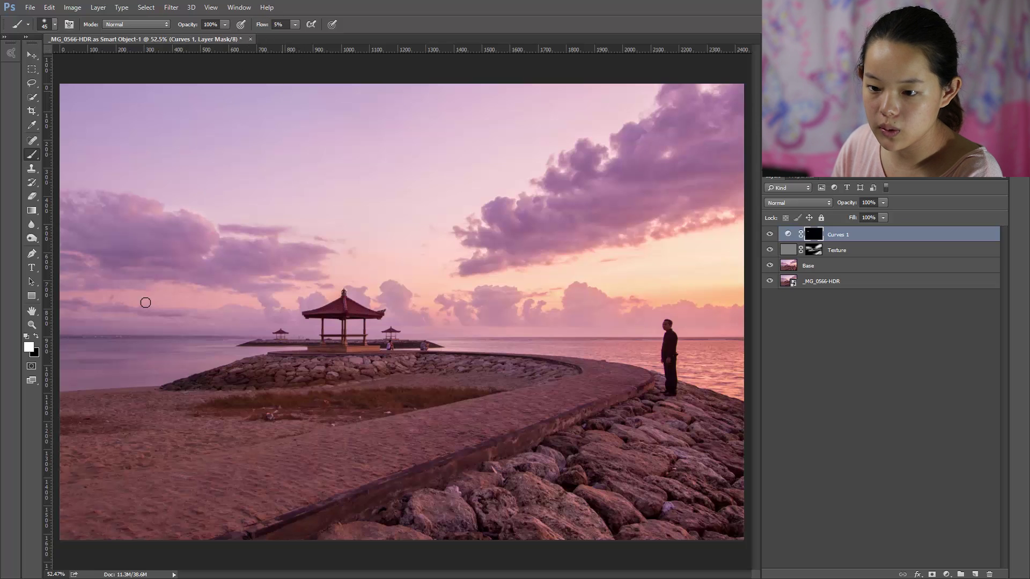
{"action": "left_click", "coordinate": [295, 25]}
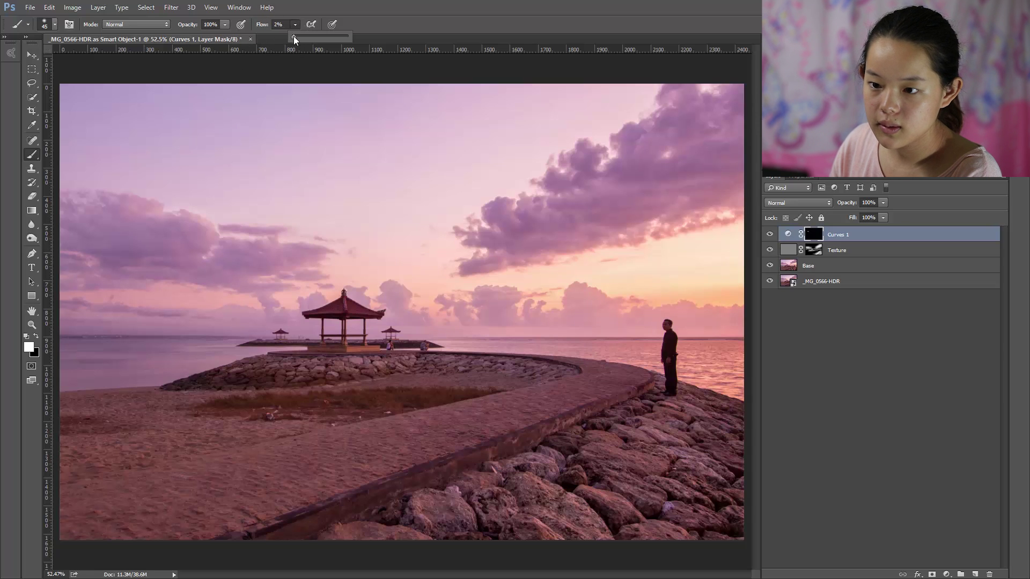
{"action": "left_click", "coordinate": [167, 209]}
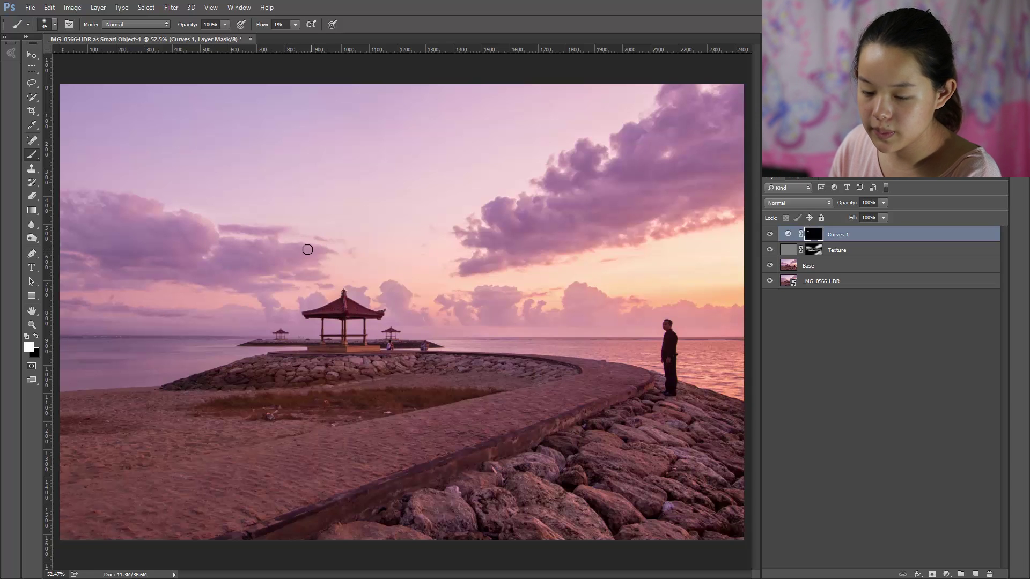
{"action": "right_click", "coordinate": [363, 297], "text": "alt"}
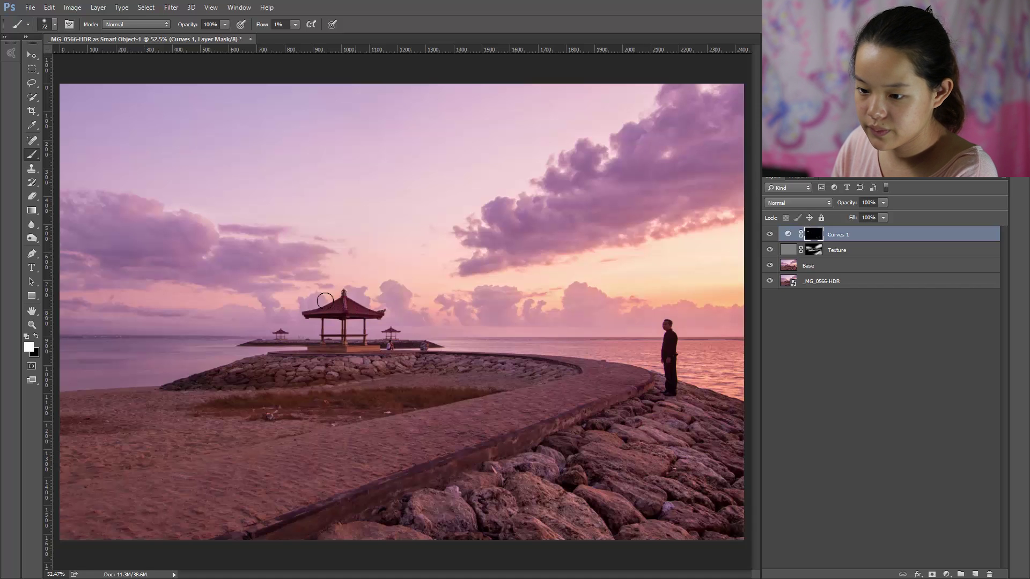
{"action": "left_click_drag", "start_coordinate": [373, 305], "coordinate": [368, 301]}
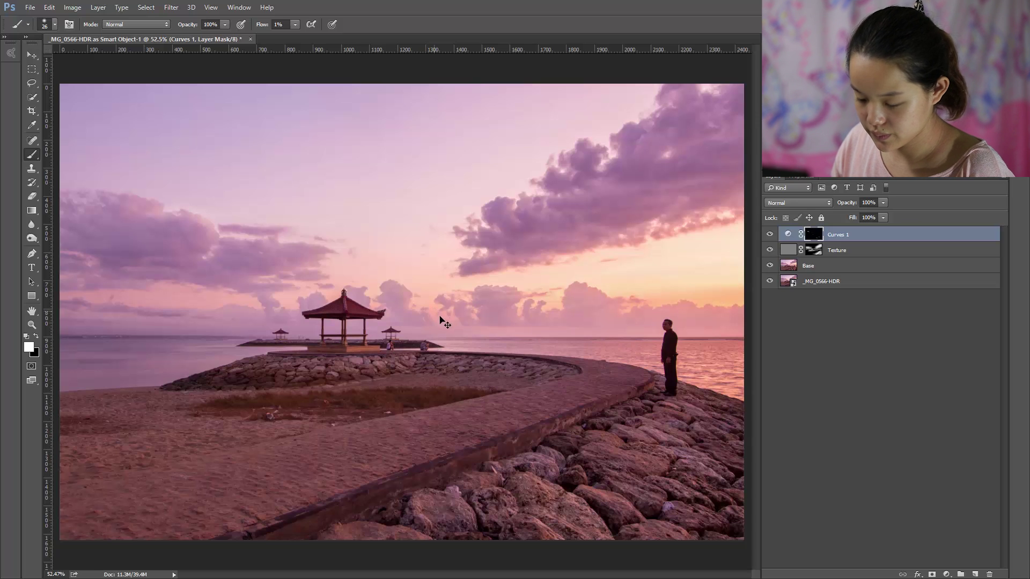
{"action": "mouse_move", "coordinate": [450, 318]}
{"action": "left_mouse_down"}
{"action": "mouse_move", "coordinate": [474, 329]}
{"action": "mouse_move", "coordinate": [453, 320]}
{"action": "left_mouse_up"}
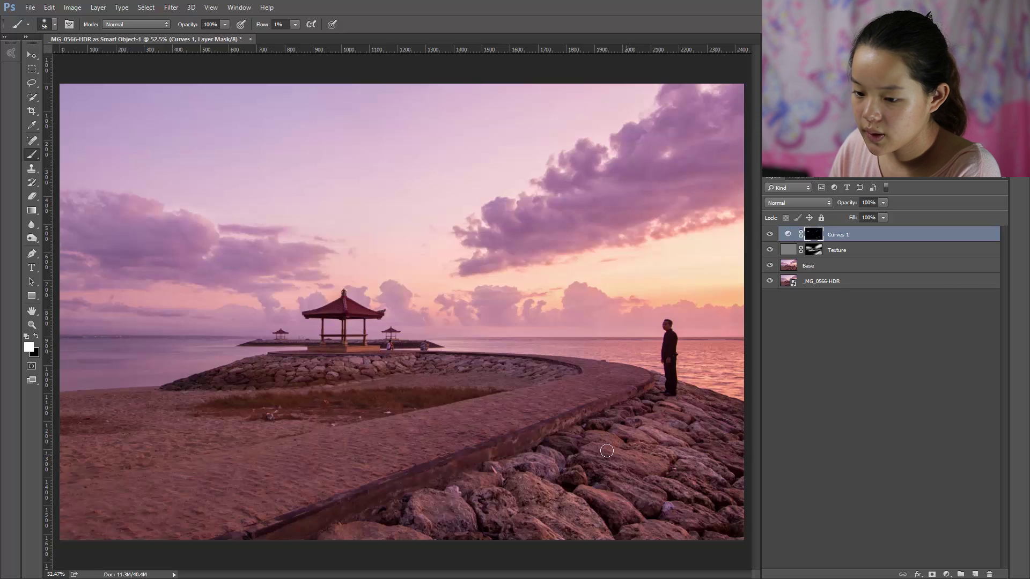
{"action": "left_click", "coordinate": [771, 234]}
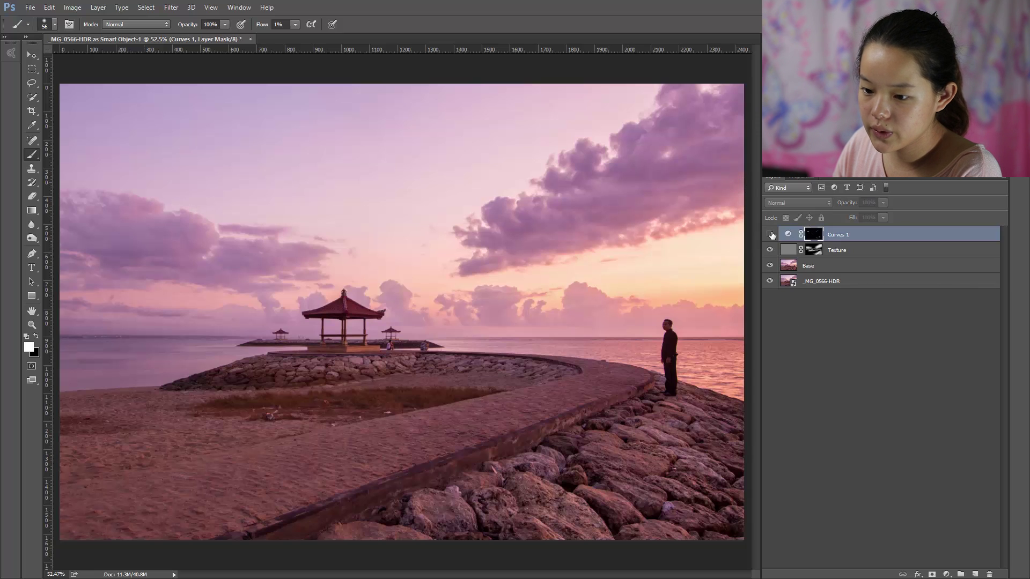
{"action": "left_click", "coordinate": [771, 235]}
{"action": "left_click", "coordinate": [771, 235]}
{"action": "left_click", "coordinate": [771, 234]}
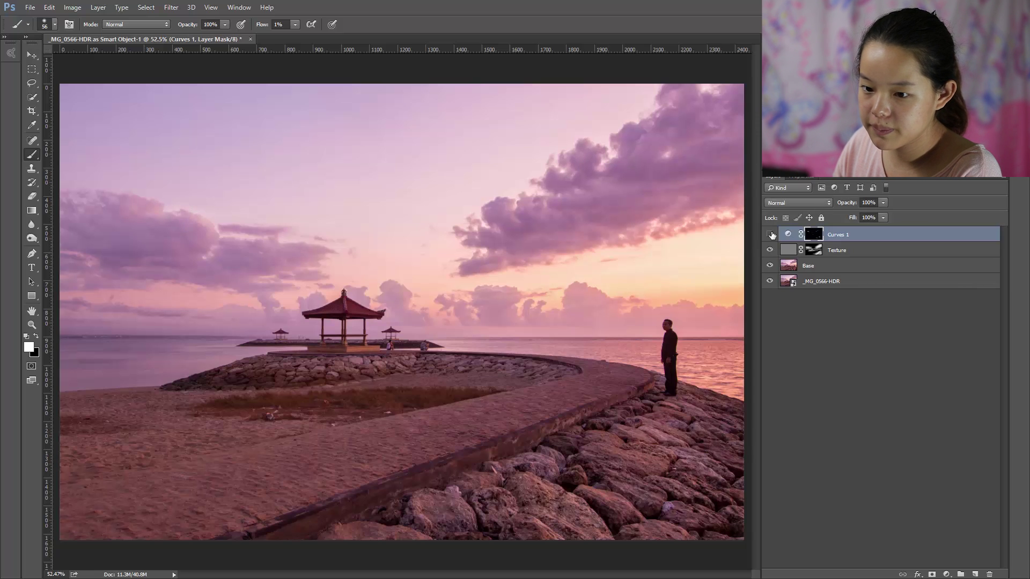
{"action": "left_click", "coordinate": [771, 235]}
{"action": "left_click", "coordinate": [771, 235]}
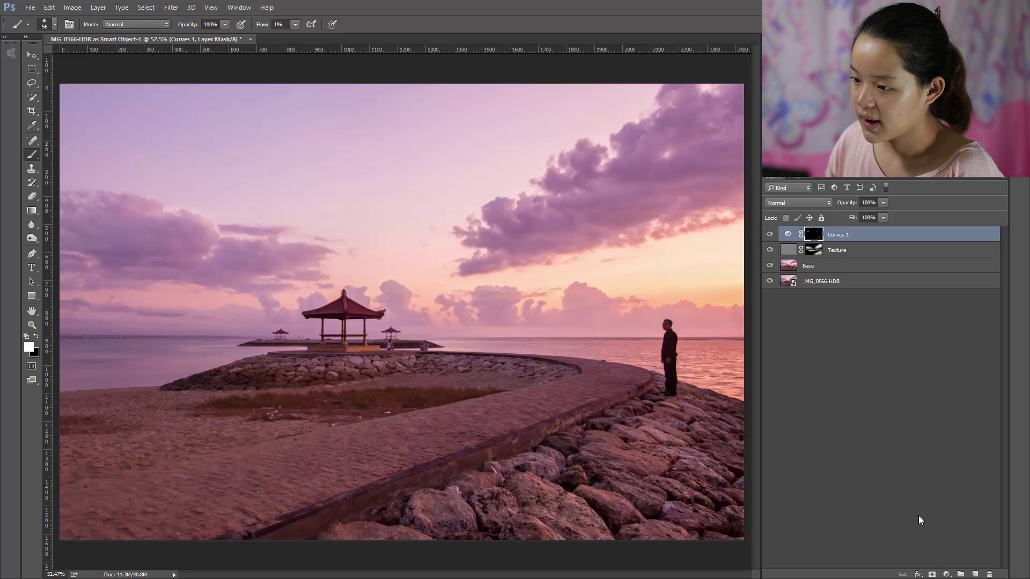
Step: Add a Photo Filter adjustment layer using the Cooling Filter (LBB) preset at 25% density
{"action": "left_click", "coordinate": [946, 575]}
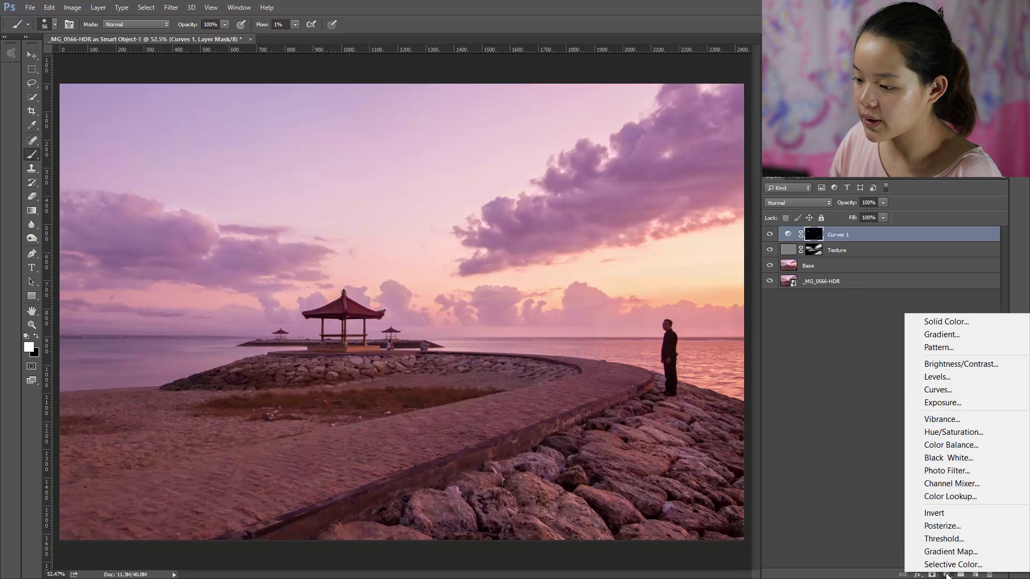
{"action": "left_click", "coordinate": [945, 471]}
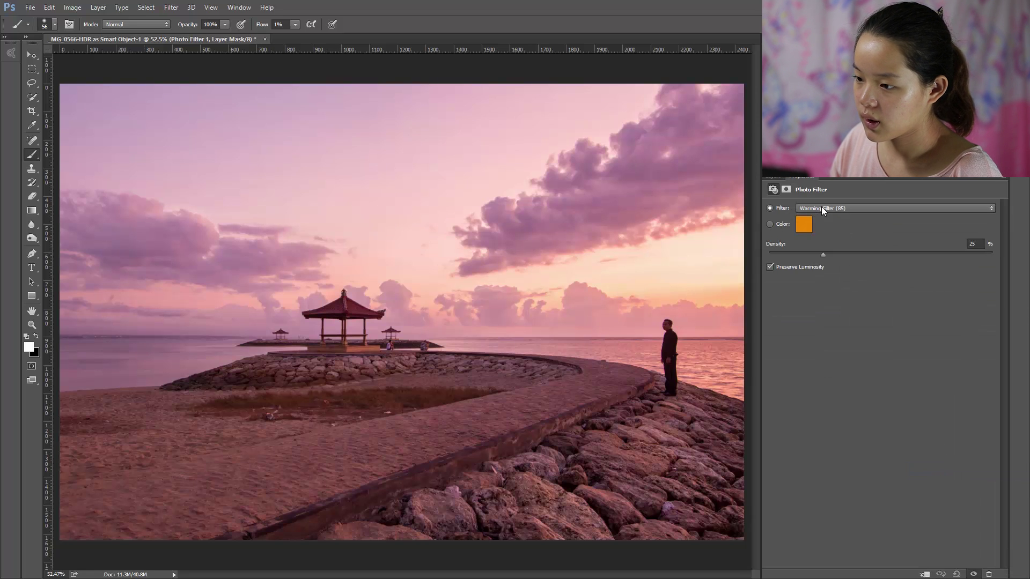
{"action": "left_click", "coordinate": [822, 208]}
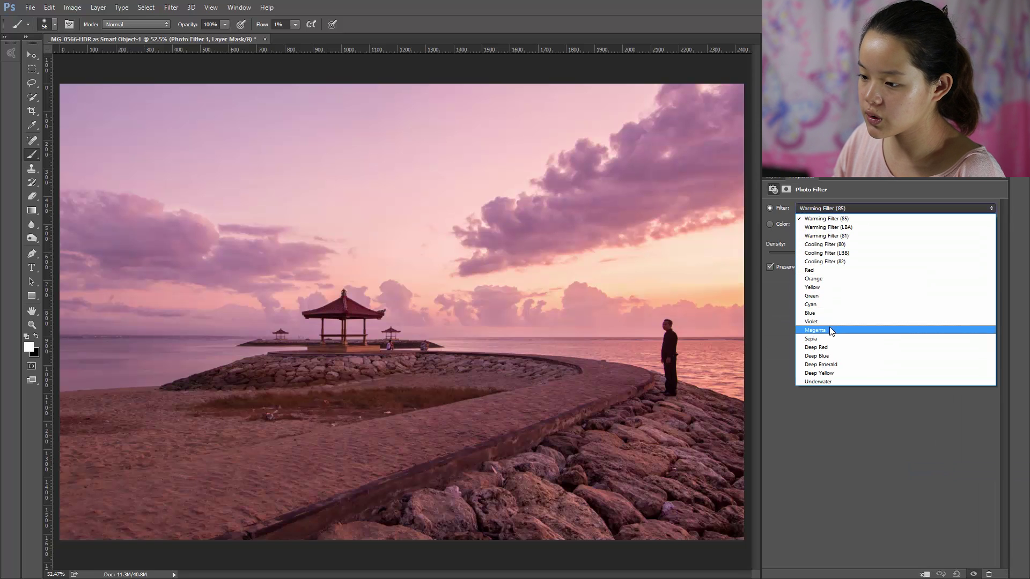
{"action": "left_click", "coordinate": [841, 252]}
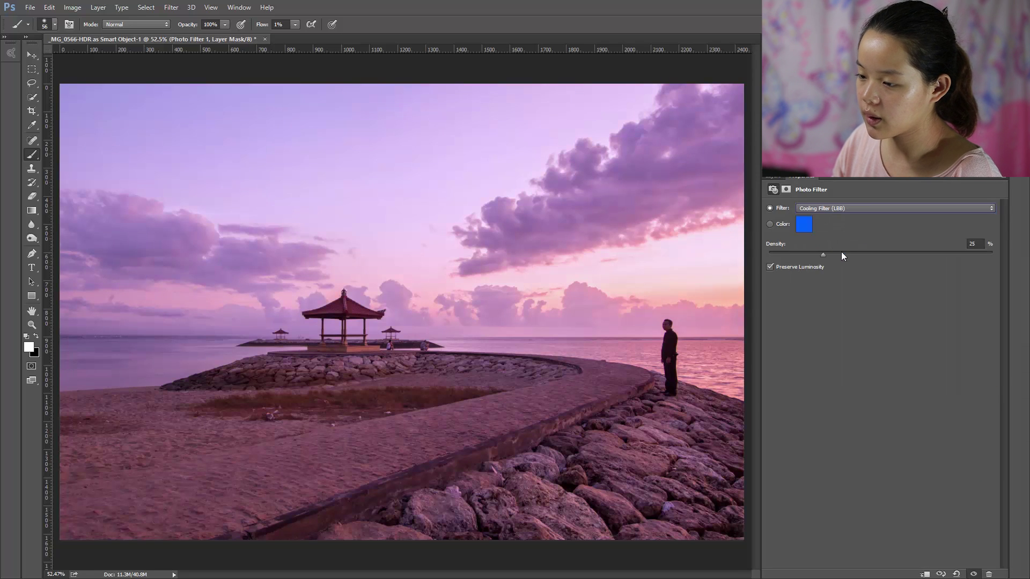
{"action": "left_click", "coordinate": [774, 177]}
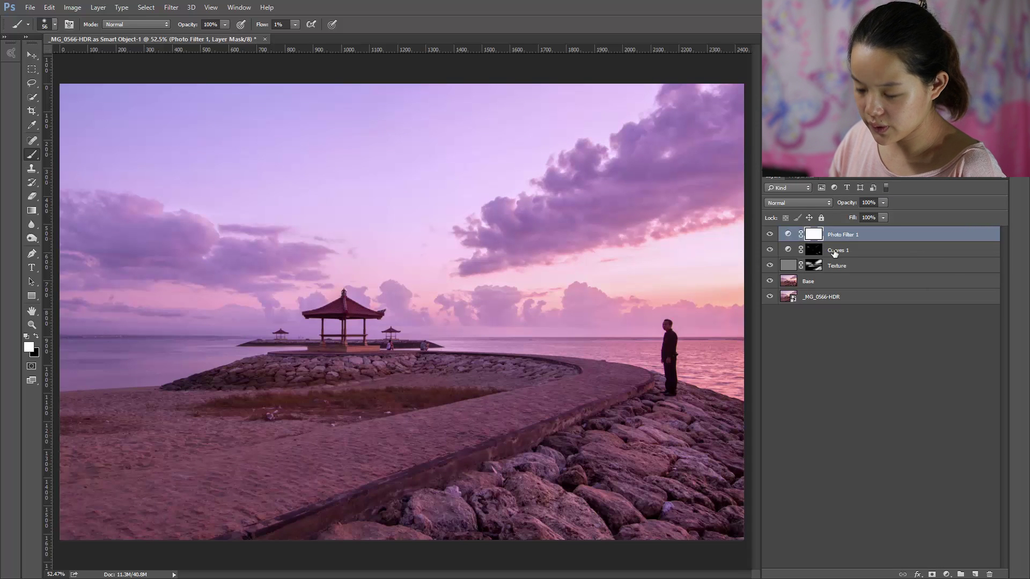
Step: Invert the Photo Filter 1 mask to black and draw Gradient tool fades down from the sky's top edge
{"action": "key", "text": "ctrl+i"}
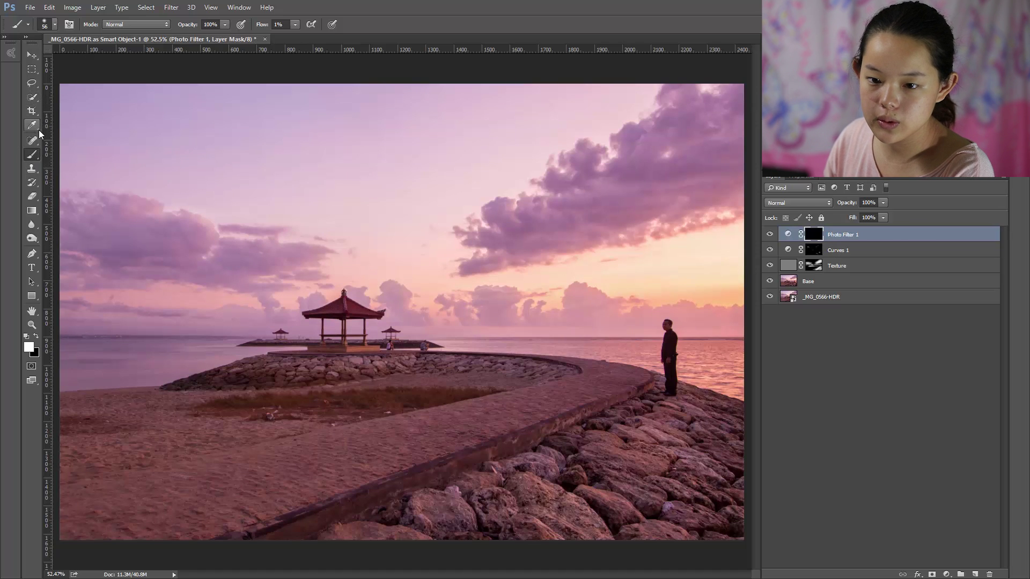
{"action": "left_click", "coordinate": [31, 210]}
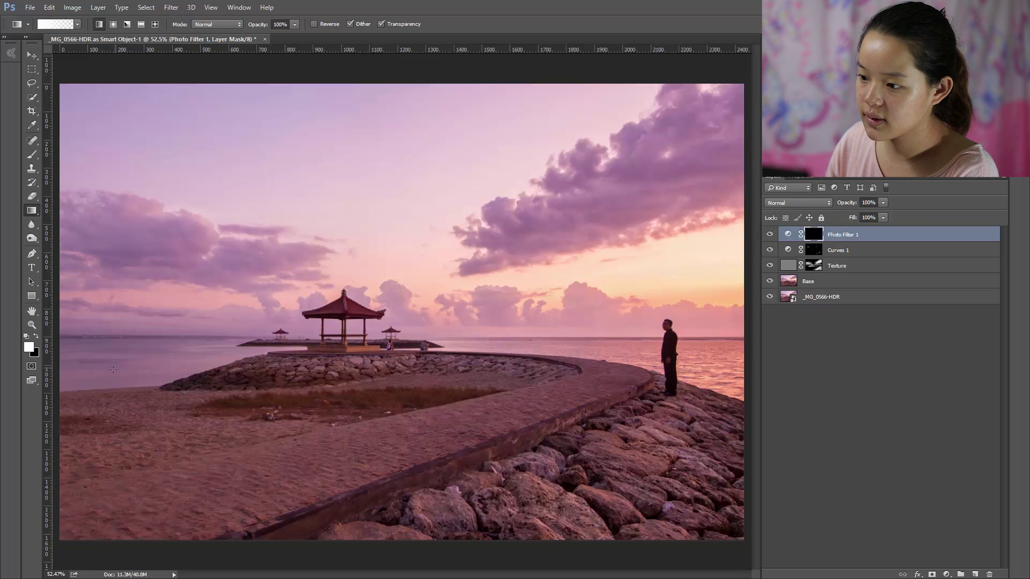
{"action": "left_click_drag", "start_coordinate": [107, 84], "coordinate": [141, 187]}
{"action": "left_click_drag", "start_coordinate": [272, 84], "coordinate": [276, 205]}
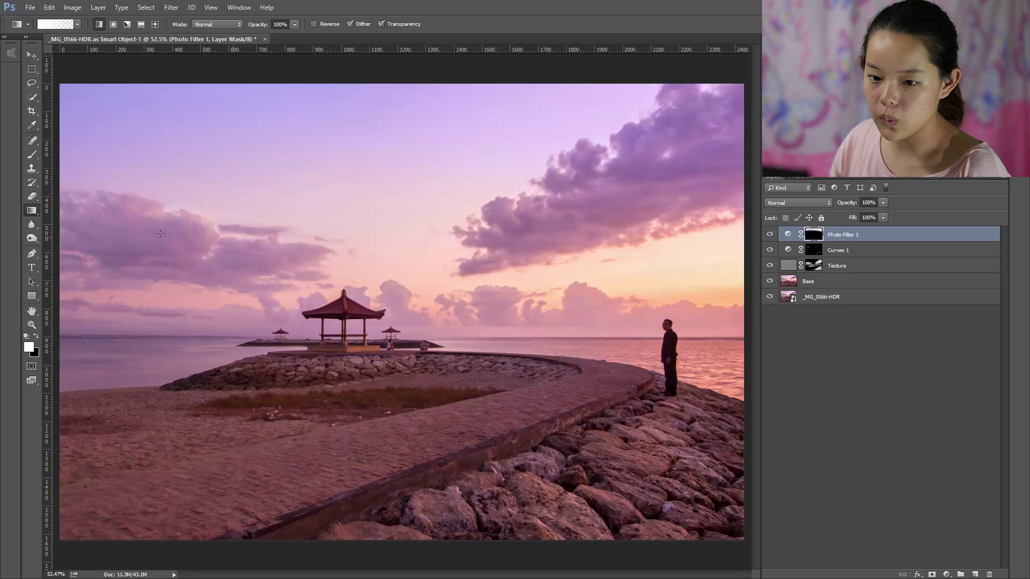
Step: Ready a 64 px Brush with black foreground for touching up the Photo Filter 1 mask
{"action": "key", "text": "b"}
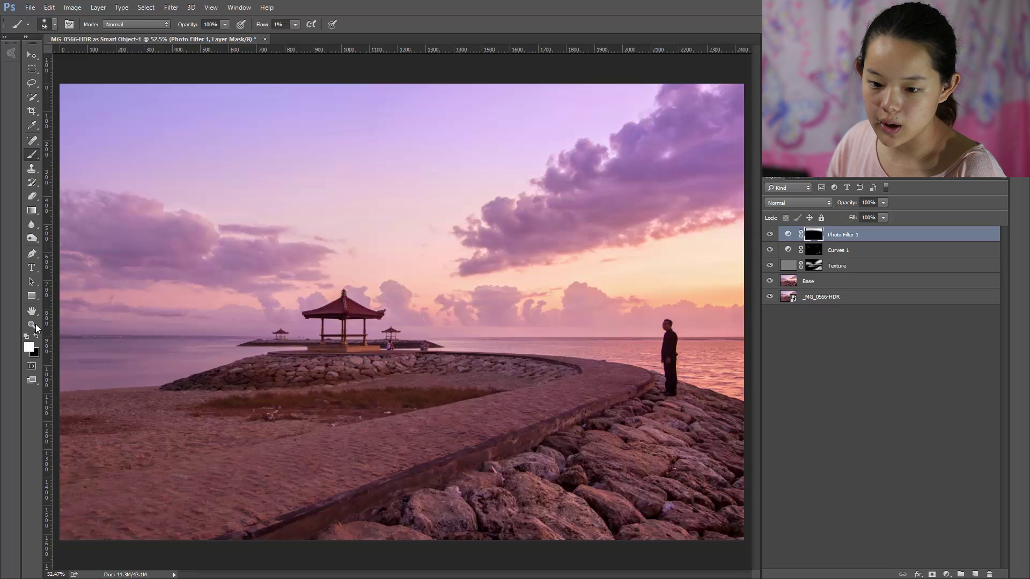
{"action": "key", "text": "x"}
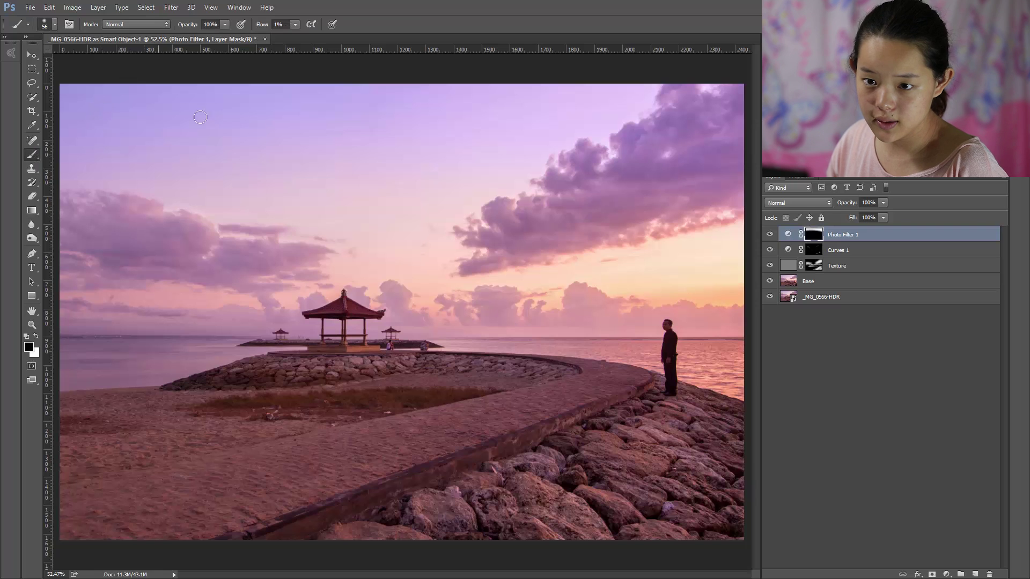
{"action": "mouse_move", "coordinate": [224, 215]}
{"action": "left_mouse_down"}
{"action": "mouse_move", "coordinate": [248, 227]}
{"action": "mouse_move", "coordinate": [281, 213]}
{"action": "left_mouse_up"}
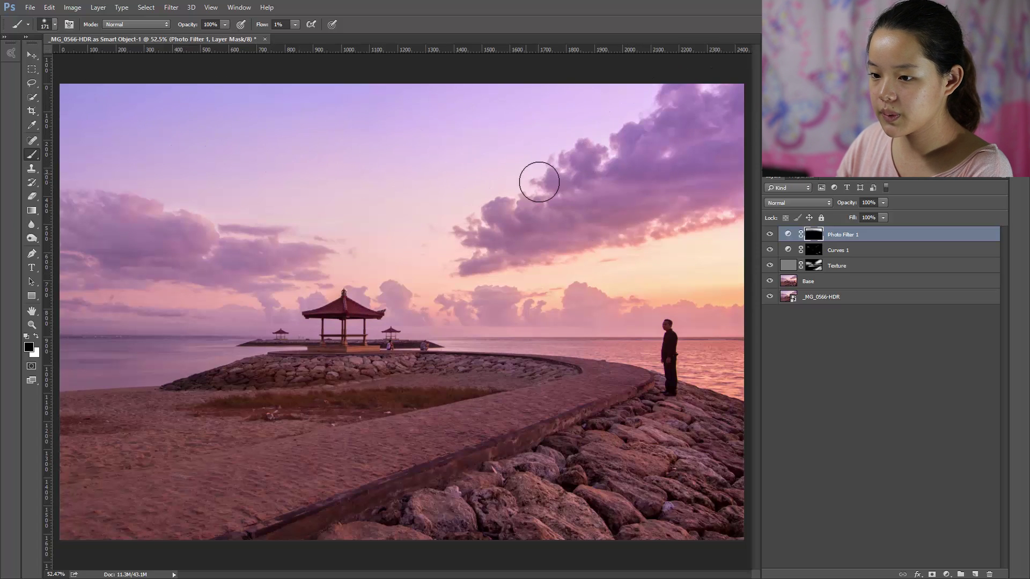
{"action": "left_click", "coordinate": [840, 408]}
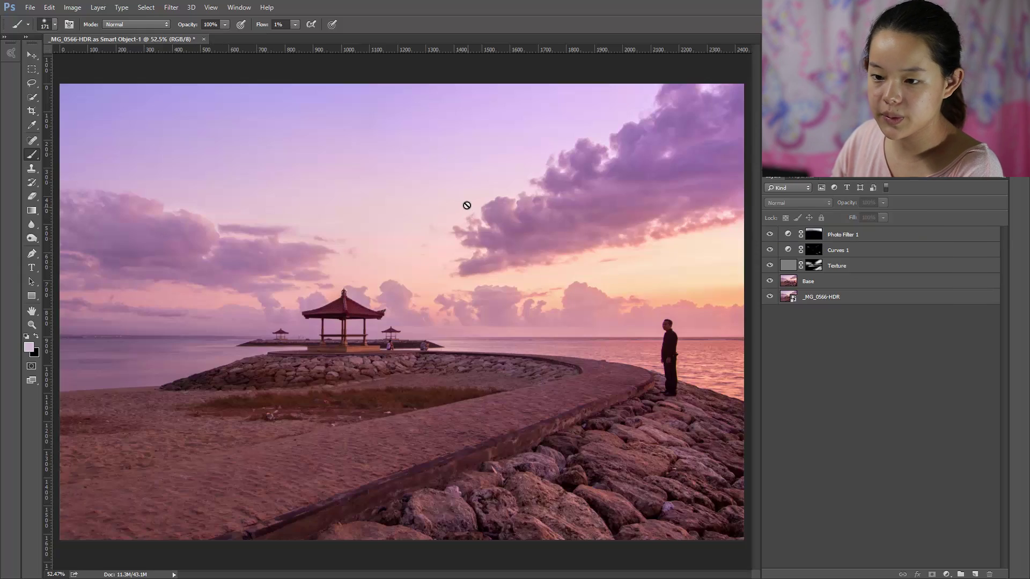